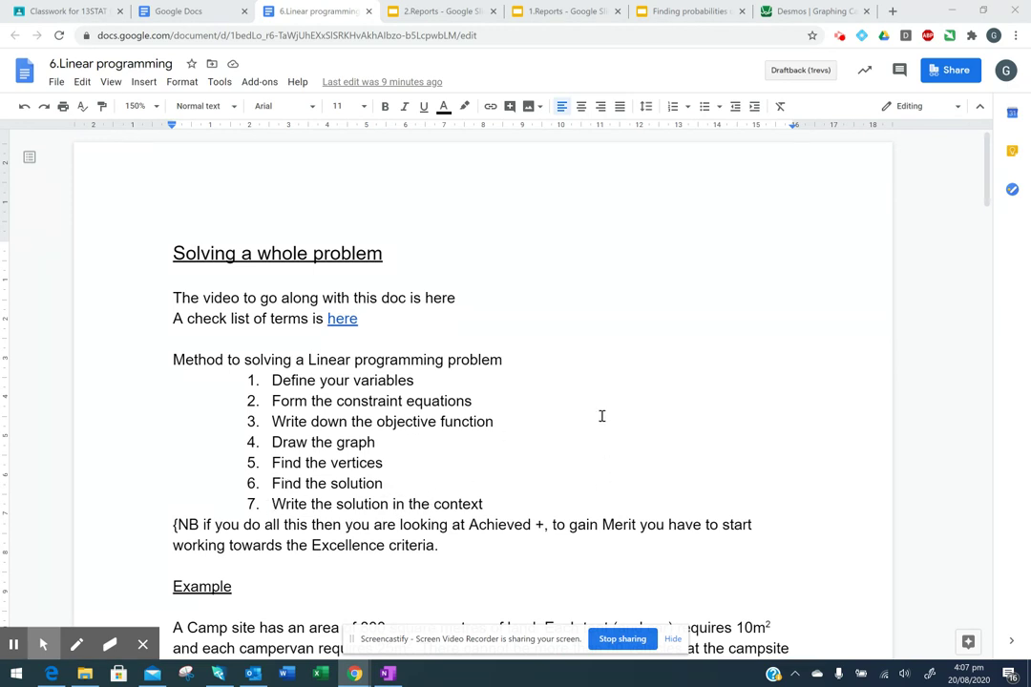
# - Bring OneNote for Windows 10 to the front, showing the Linear Programming 1 campsite page
pyautogui.rightClick(389, 675)
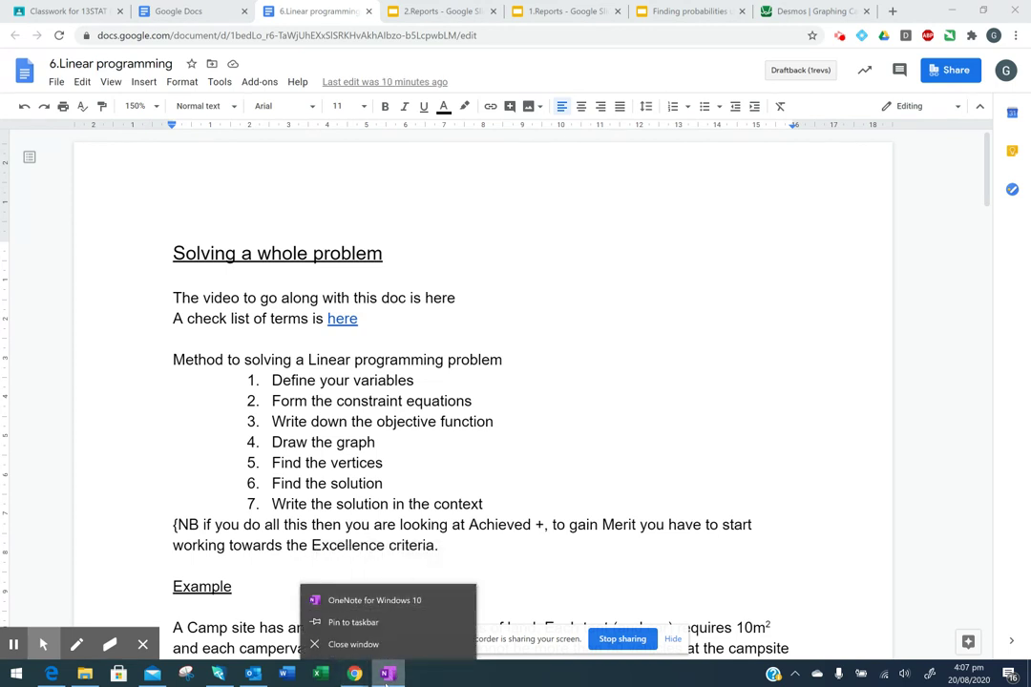
pyautogui.click(388, 675)
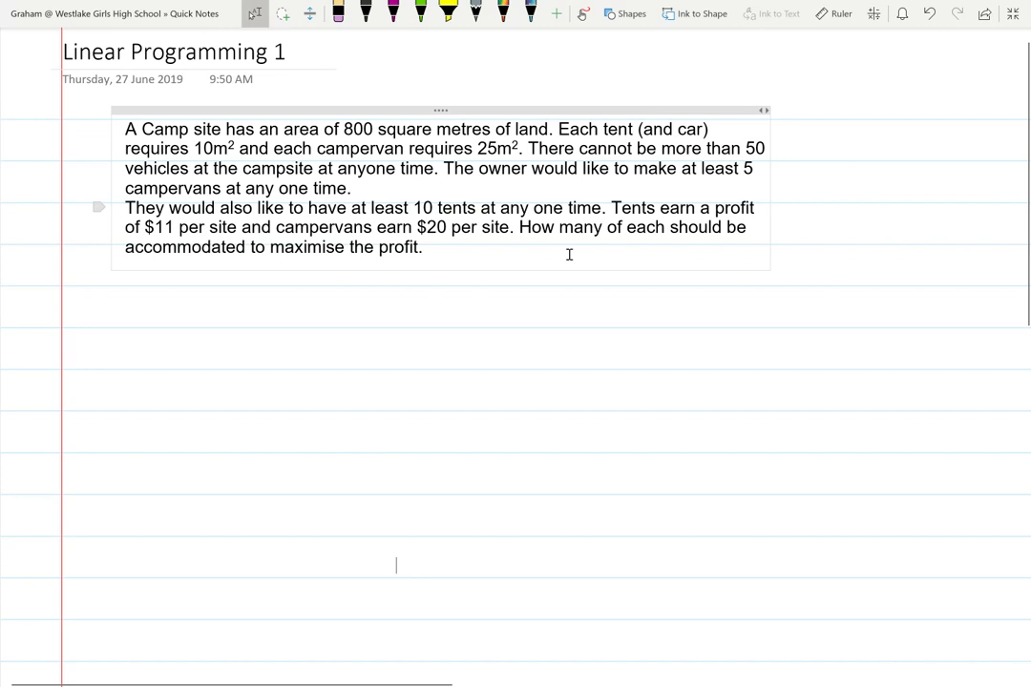
# - Highlight the tent's 10m² and campervan's 25m² area requirements in yellow
pyautogui.click(447, 12)
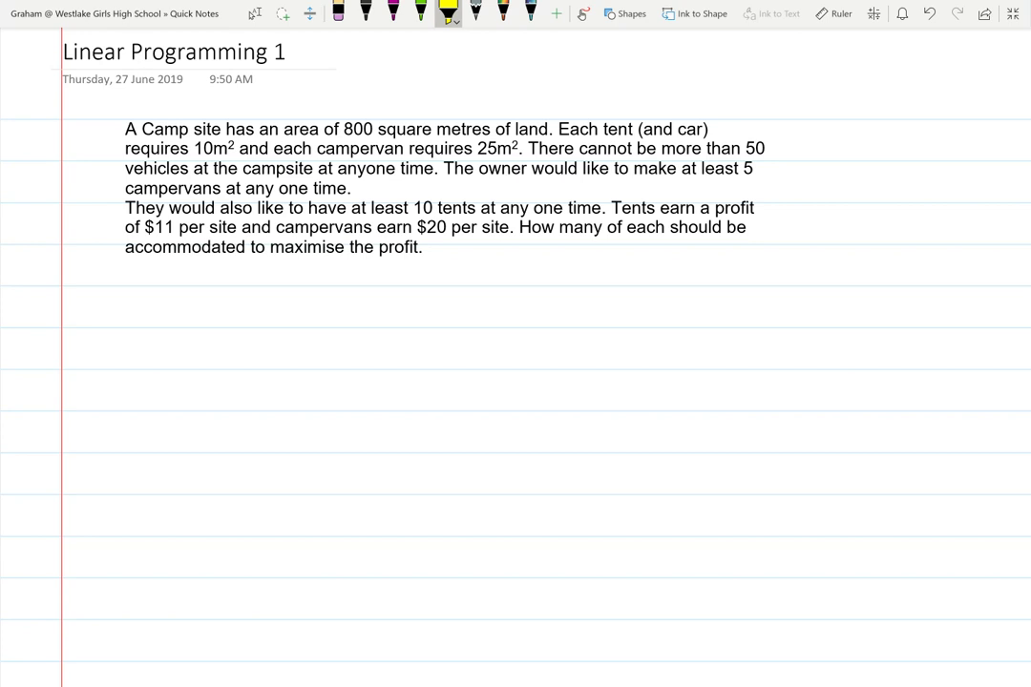
pyautogui.moveTo(344, 128); pyautogui.dragTo(373, 129)
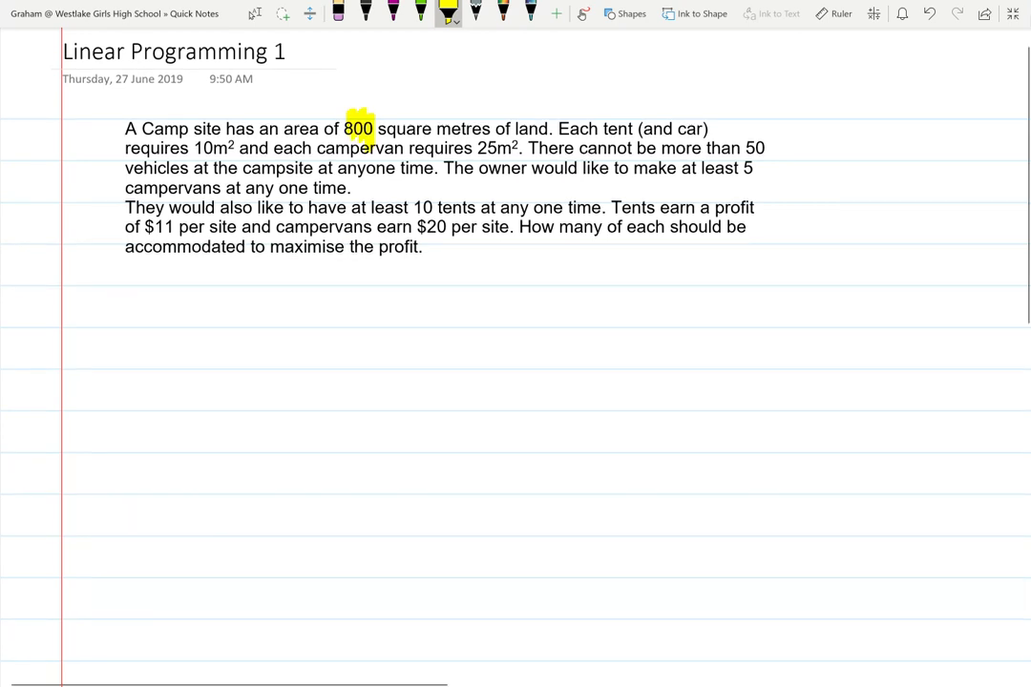
pyautogui.moveTo(229, 125)
pyautogui.mouseDown()
pyautogui.moveTo(204, 147)
pyautogui.moveTo(232, 150)
pyautogui.mouseUp()
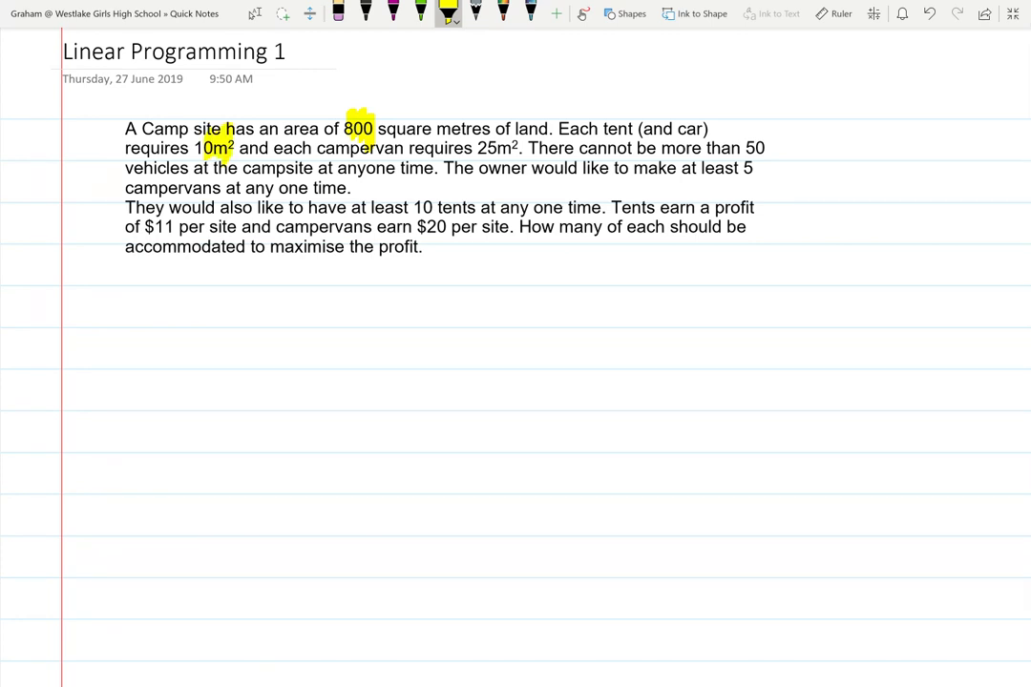
pyautogui.moveTo(500, 126); pyautogui.dragTo(513, 148)
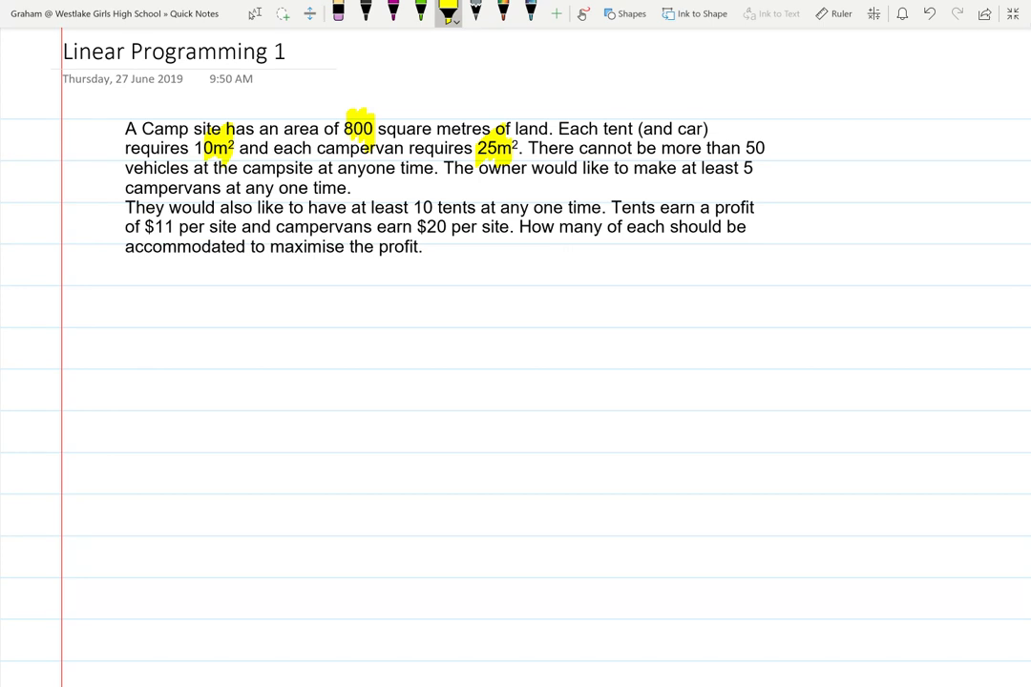
# - Highlight the 50-vehicle limit in orange
pyautogui.click(447, 11)
pyautogui.click(455, 132)
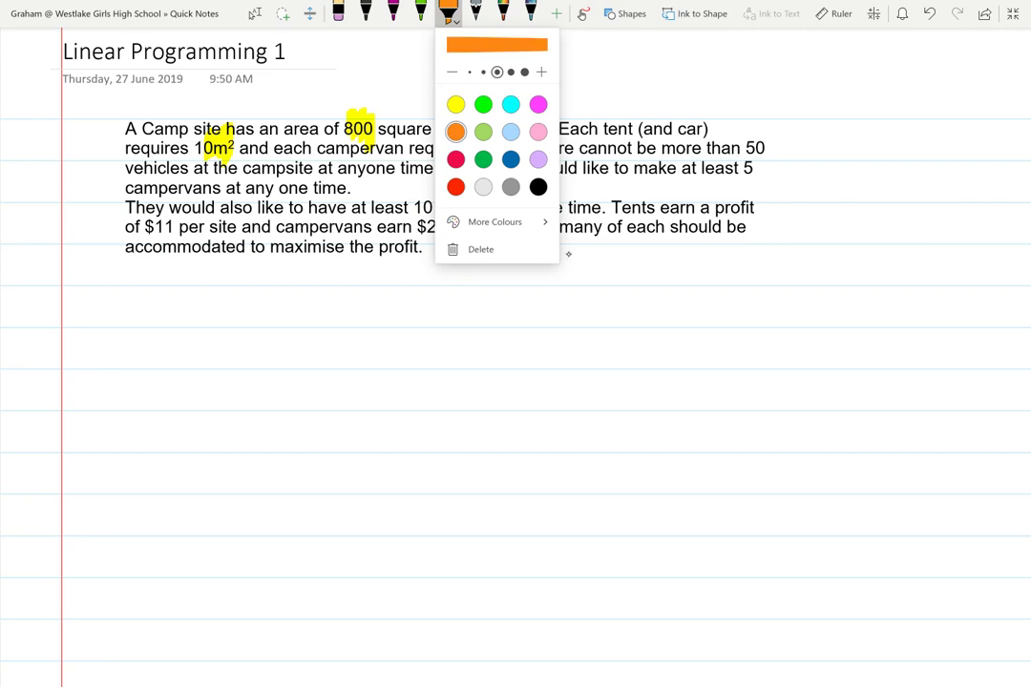
pyautogui.click(568, 254)
pyautogui.moveTo(742, 143)
pyautogui.mouseDown()
pyautogui.moveTo(775, 139)
pyautogui.moveTo(728, 151)
pyautogui.mouseUp()
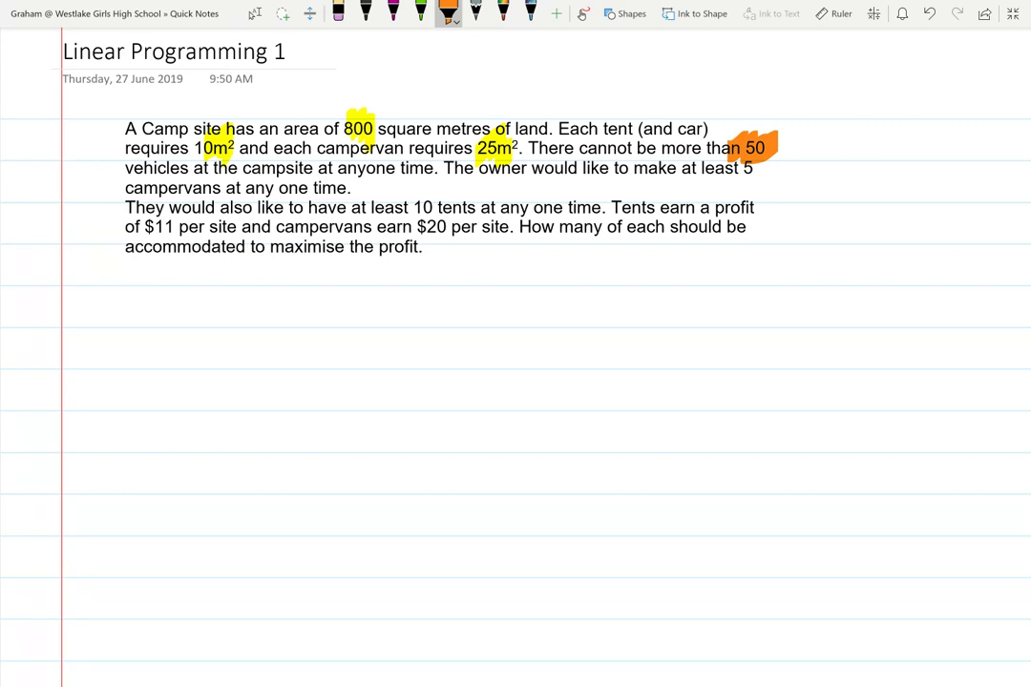
# - Highlight the minimum of 5 and the word campervans in green
pyautogui.click(448, 11)
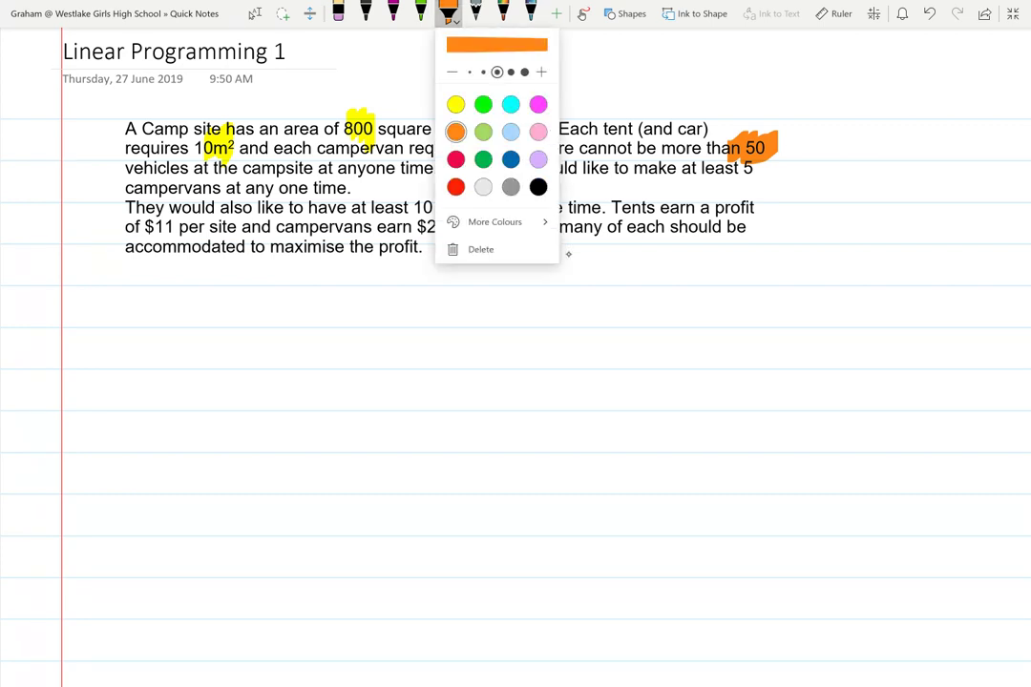
pyautogui.click(483, 104)
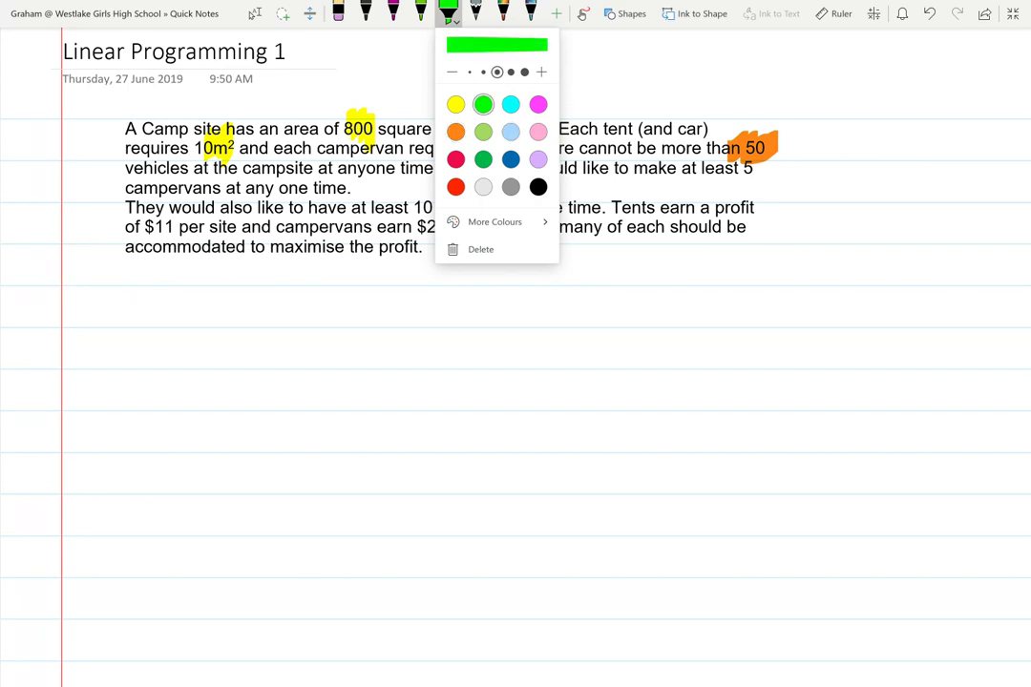
pyautogui.click(448, 12)
pyautogui.moveTo(745, 157); pyautogui.dragTo(749, 189)
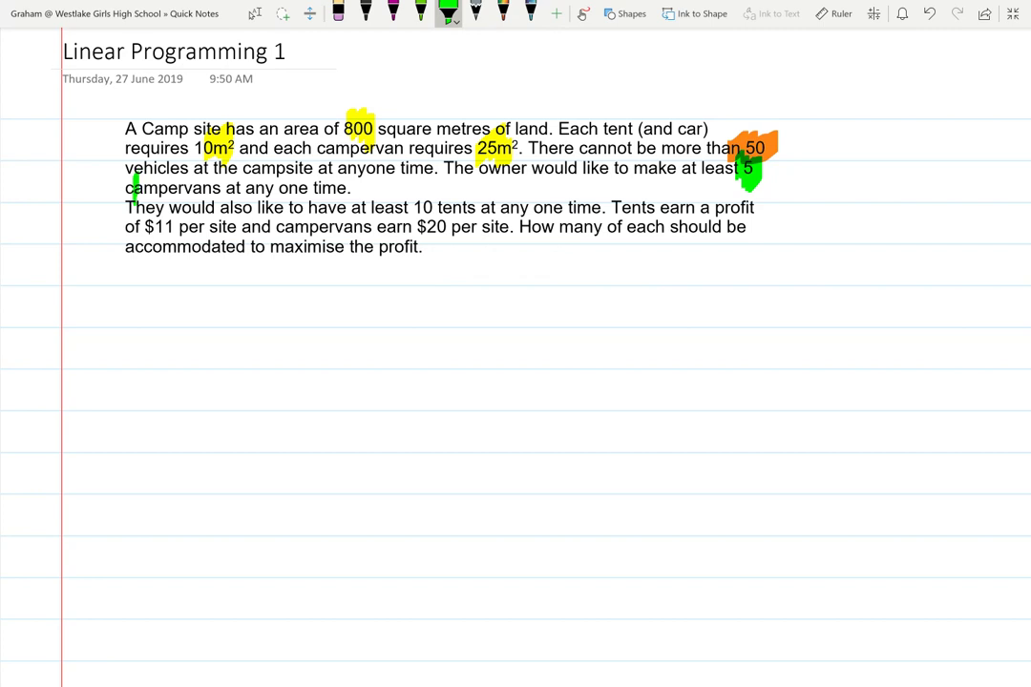
pyautogui.moveTo(127, 188); pyautogui.dragTo(219, 189)
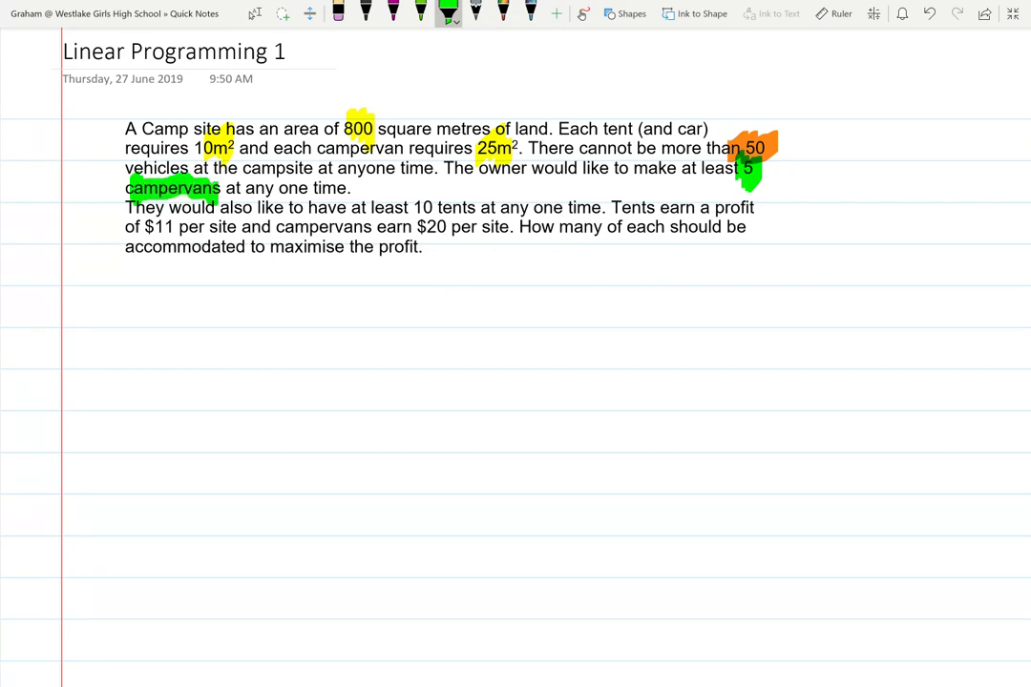
# - Highlight the 10 tents minimum in magenta
pyautogui.click(448, 11)
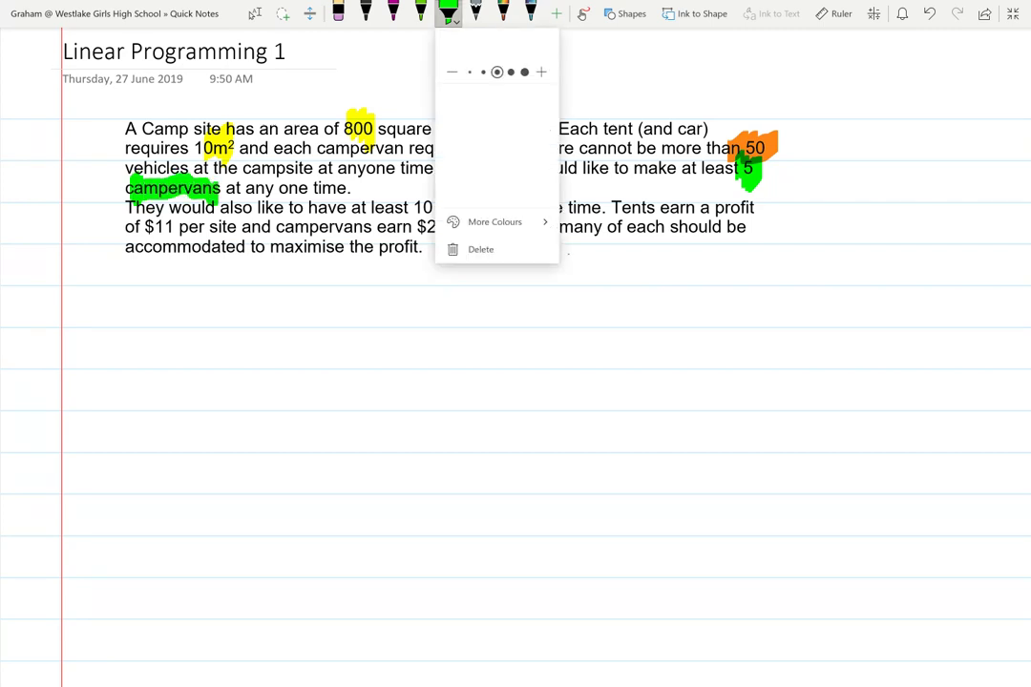
pyautogui.click(537, 104)
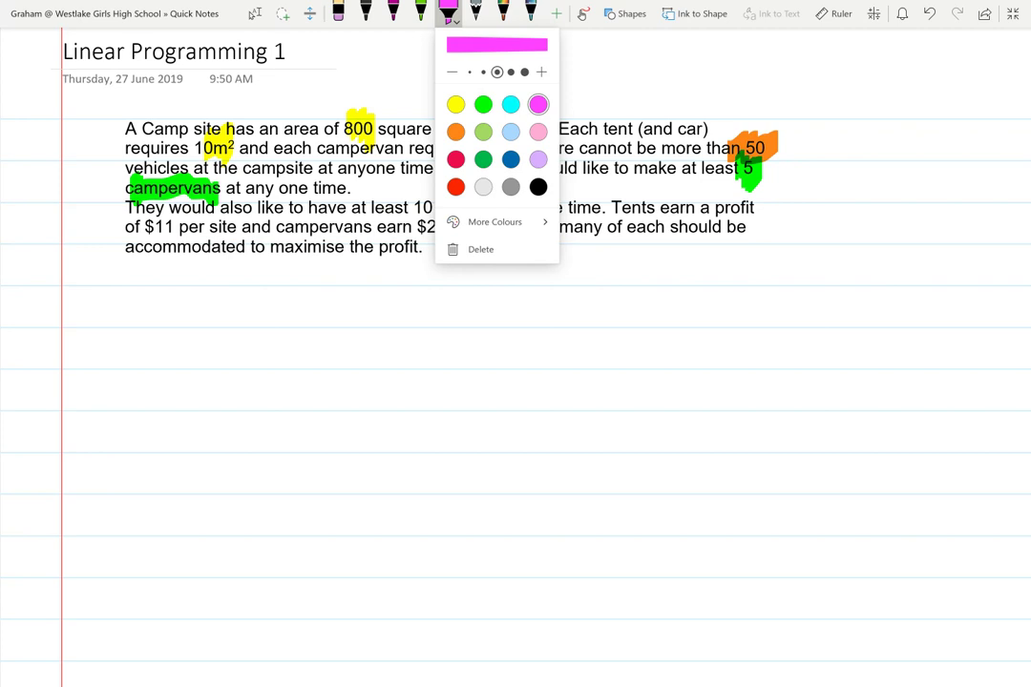
pyautogui.click(568, 254)
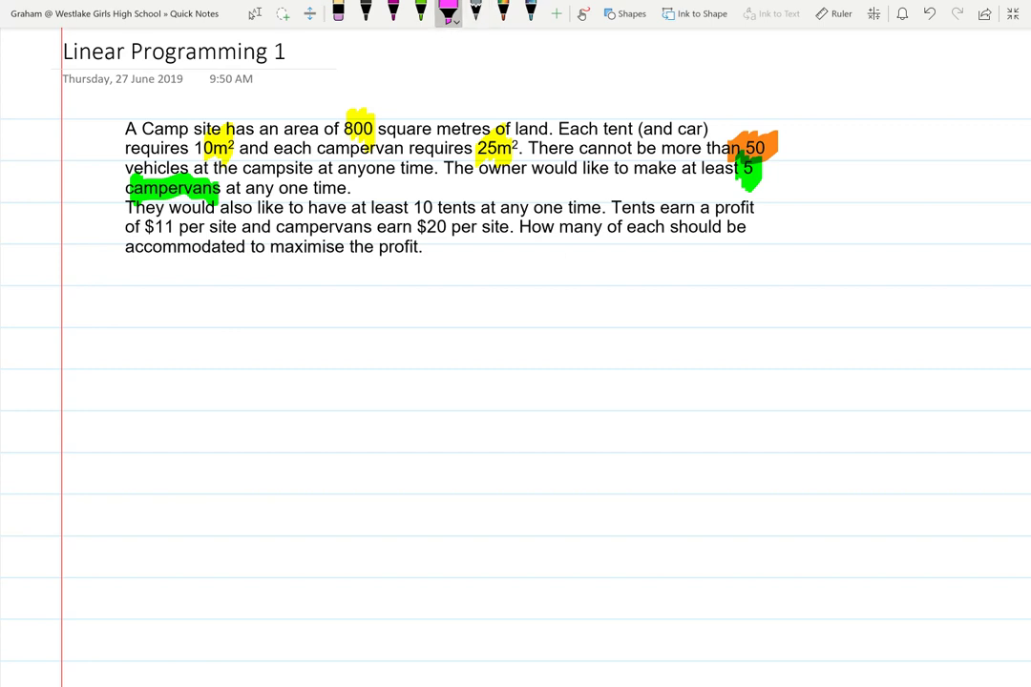
pyautogui.click(476, 12)
pyautogui.click(448, 12)
pyautogui.moveTo(408, 205)
pyautogui.mouseDown()
pyautogui.moveTo(454, 204)
pyautogui.moveTo(462, 218)
pyautogui.moveTo(476, 204)
pyautogui.moveTo(382, 207)
pyautogui.mouseUp()
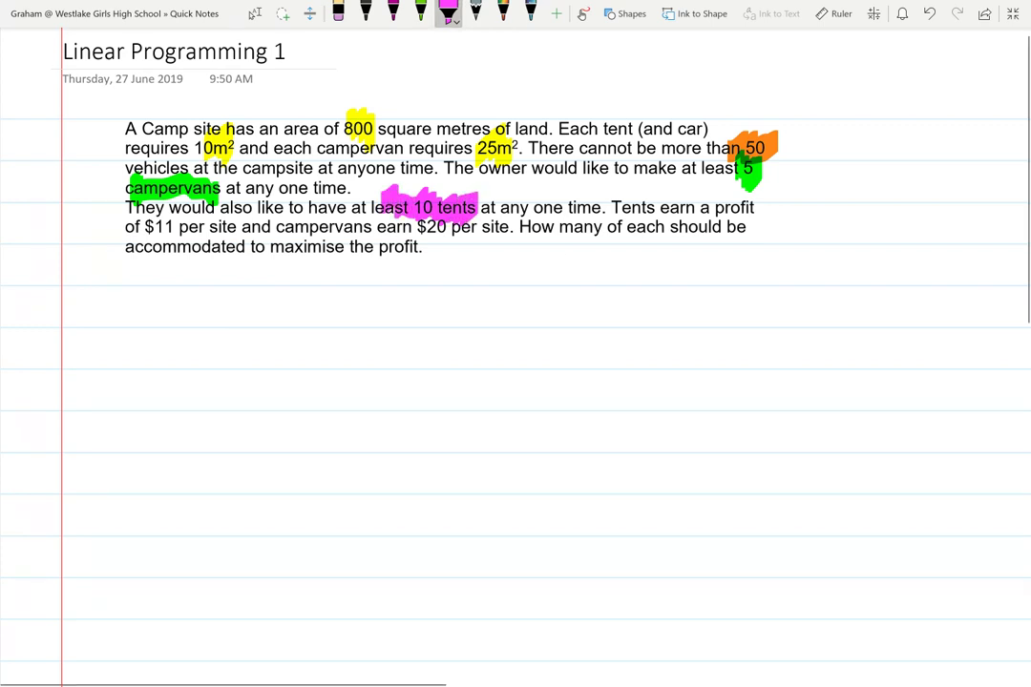
# - Highlight the $11 and $20 per-site profits, 'profit' and 'Tents' in crimson
pyautogui.click(448, 12)
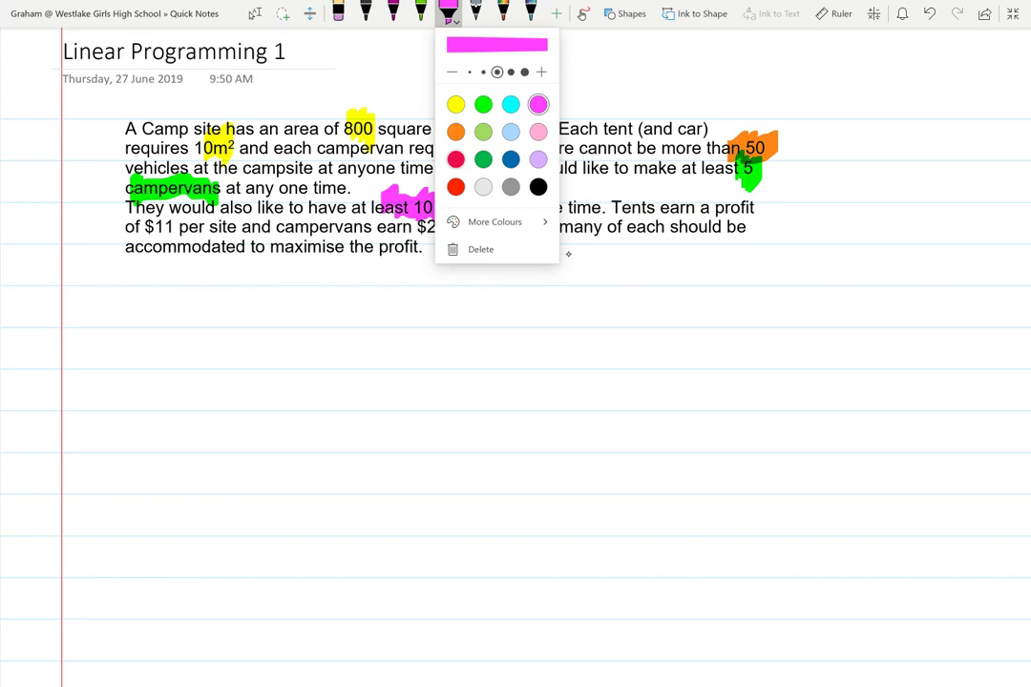
pyautogui.click(455, 159)
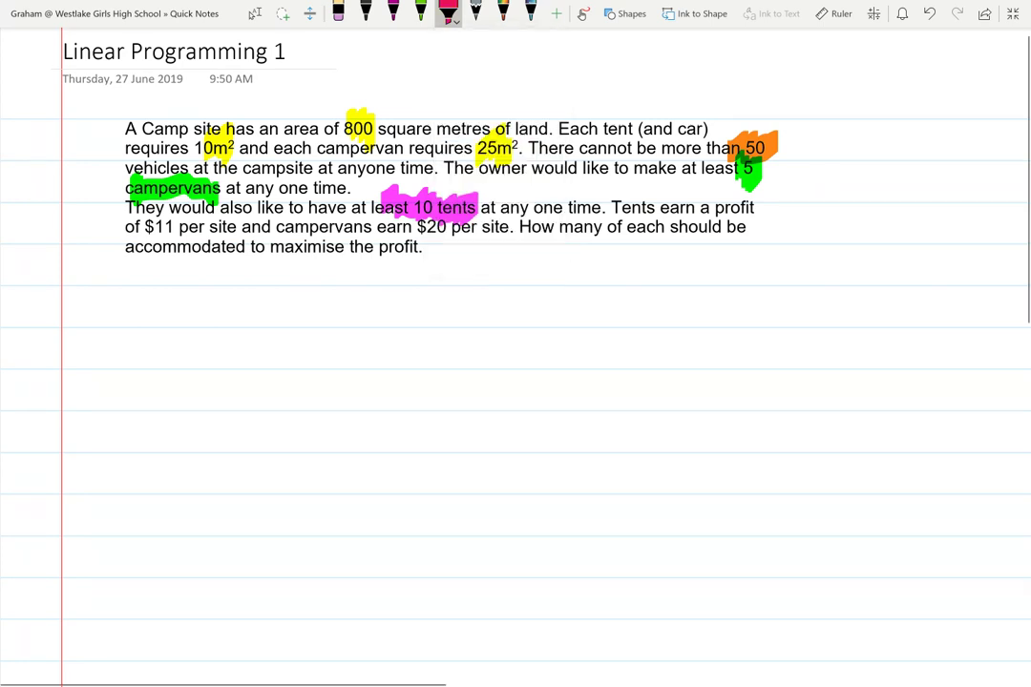
pyautogui.click(568, 254)
pyautogui.moveTo(117, 228); pyautogui.dragTo(192, 229)
pyautogui.moveTo(728, 207); pyautogui.dragTo(756, 209)
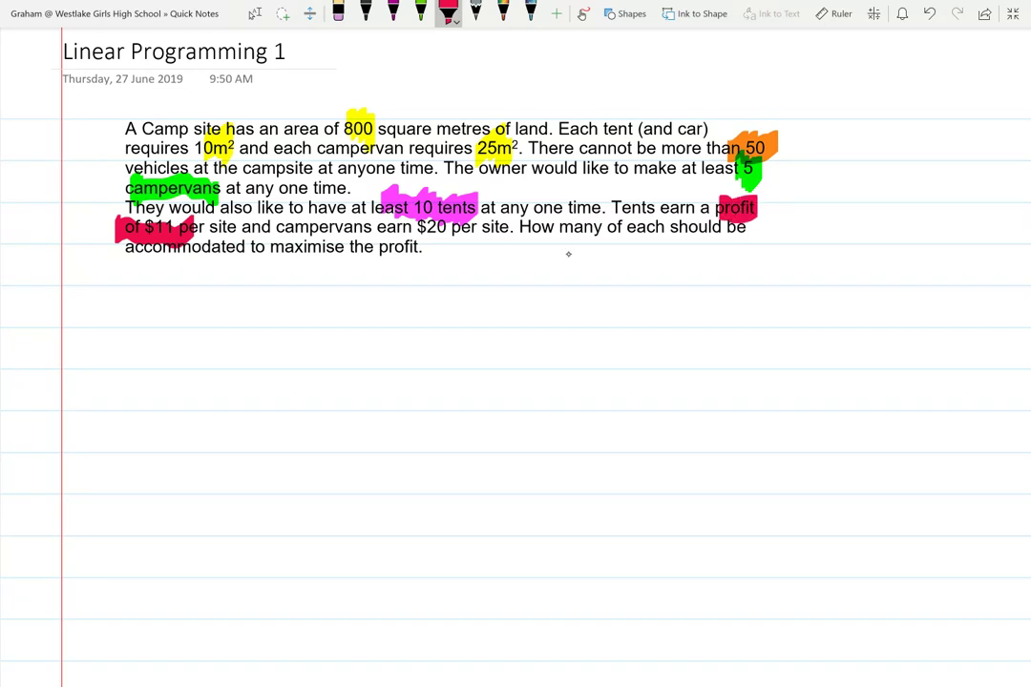
pyautogui.moveTo(611, 206); pyautogui.dragTo(657, 208)
pyautogui.moveTo(278, 227); pyautogui.dragTo(468, 227)
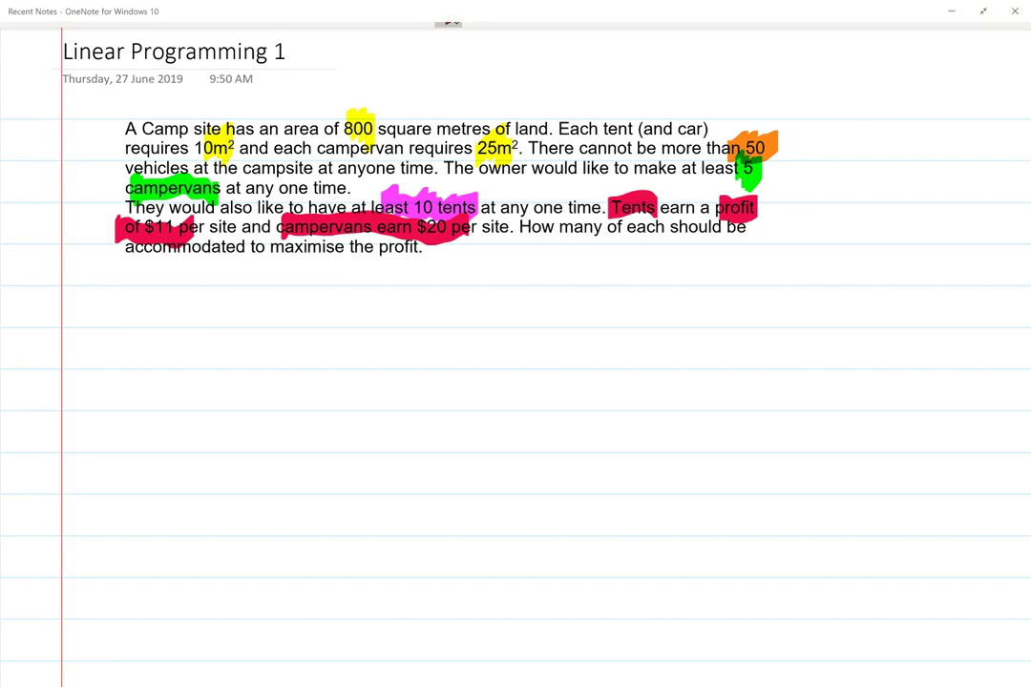
# - Set the pen colour to black
pyautogui.moveTo(383, 34); pyautogui.dragTo(383, 51)
pyautogui.click(366, 12)
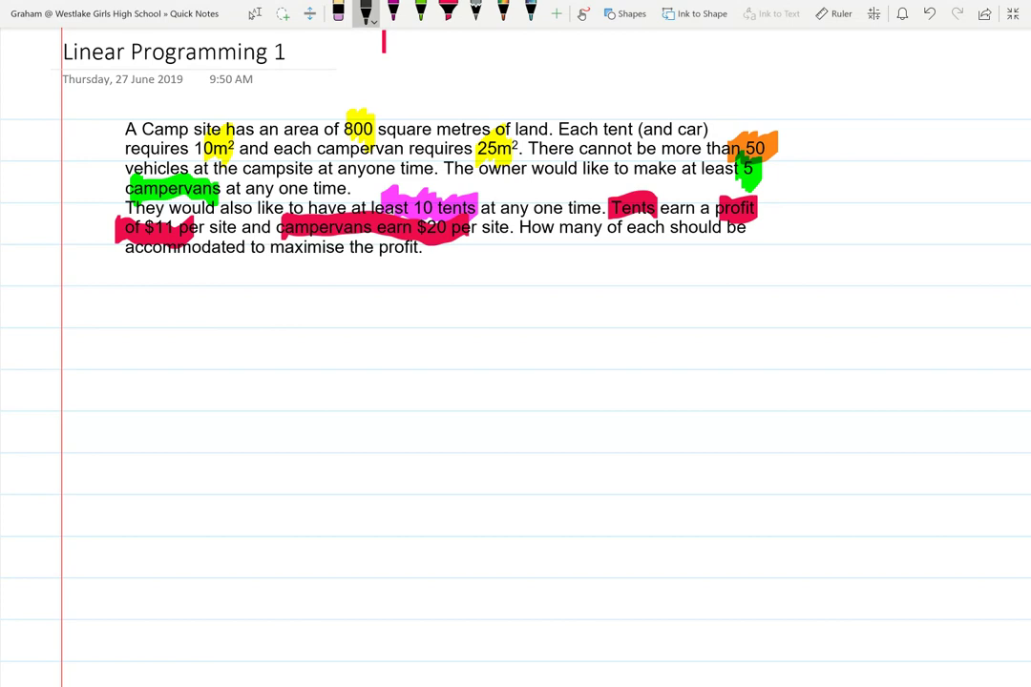
pyautogui.click(366, 13)
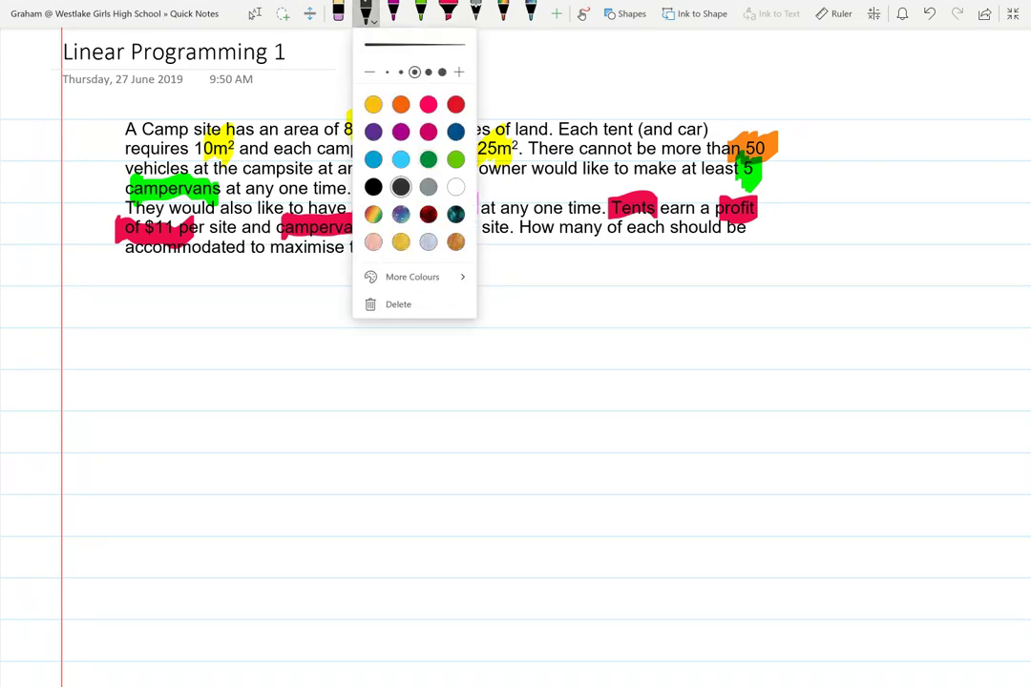
pyautogui.click(373, 187)
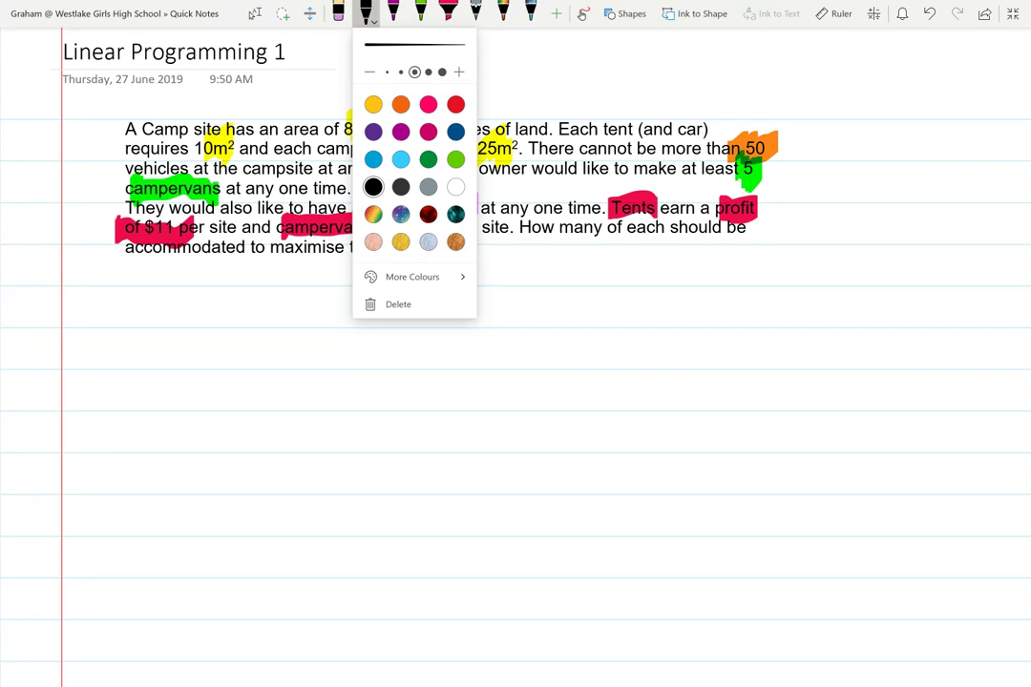
pyautogui.click(383, 42)
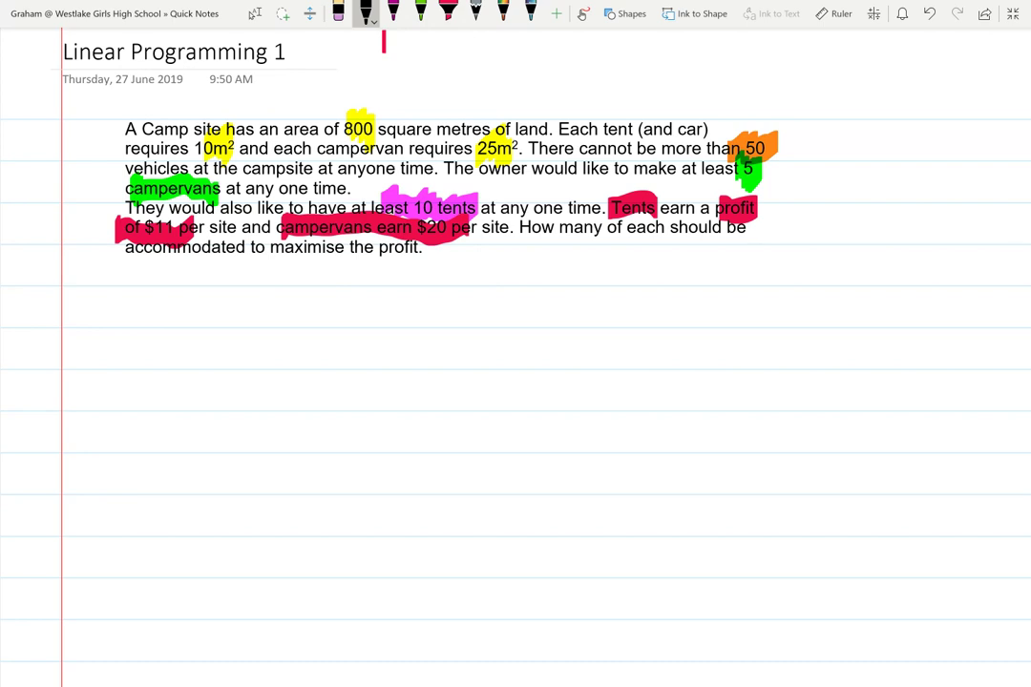
# - Handwrite 't is the number of tent sites' below the problem text
pyautogui.moveTo(137, 294)
pyautogui.mouseDown()
pyautogui.moveTo(142, 325)
pyautogui.moveTo(146, 304)
pyautogui.moveTo(166, 325)
pyautogui.moveTo(207, 326)
pyautogui.mouseUp()
pyautogui.click(167, 306)
pyautogui.moveTo(215, 297)
pyautogui.mouseDown()
pyautogui.moveTo(250, 328)
pyautogui.moveTo(216, 303)
pyautogui.moveTo(288, 323)
pyautogui.moveTo(315, 311)
pyautogui.moveTo(330, 325)
pyautogui.moveTo(335, 309)
pyautogui.moveTo(364, 322)
pyautogui.moveTo(369, 312)
pyautogui.moveTo(411, 332)
pyautogui.mouseUp()
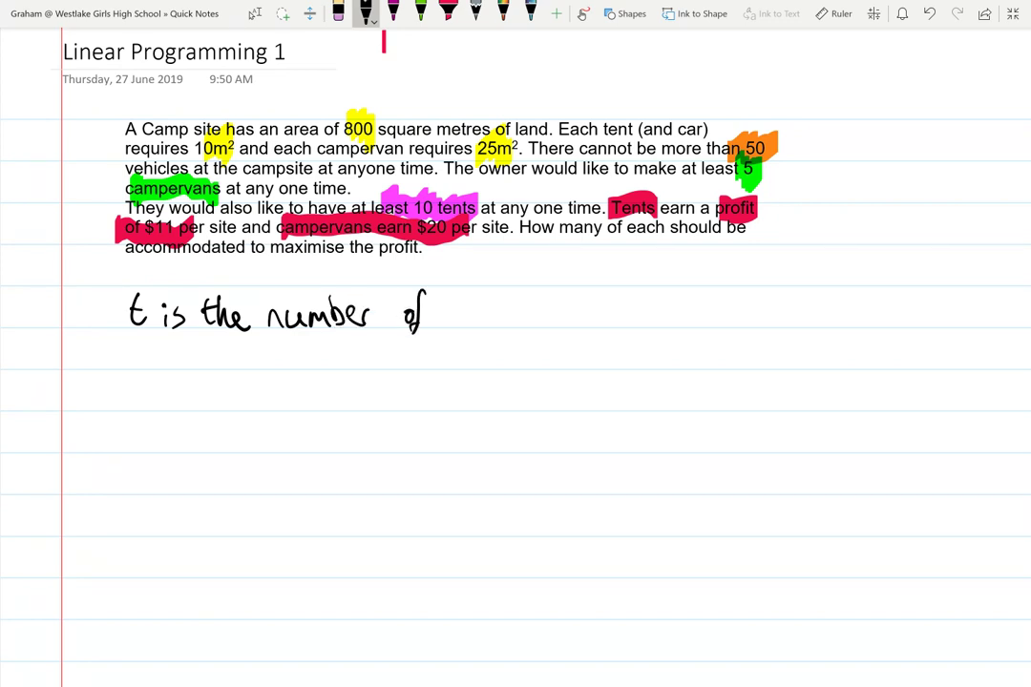
pyautogui.moveTo(452, 294)
pyautogui.mouseDown()
pyautogui.moveTo(454, 327)
pyautogui.moveTo(465, 307)
pyautogui.moveTo(515, 327)
pyautogui.mouseUp()
pyautogui.moveTo(523, 291)
pyautogui.mouseDown()
pyautogui.moveTo(532, 328)
pyautogui.moveTo(540, 302)
pyautogui.moveTo(547, 322)
pyautogui.mouseUp()
pyautogui.moveTo(573, 308); pyautogui.dragTo(573, 325)
pyautogui.moveTo(573, 297)
pyautogui.mouseDown()
pyautogui.moveTo(550, 318)
pyautogui.moveTo(592, 326)
pyautogui.mouseUp()
pyautogui.moveTo(584, 303)
pyautogui.mouseDown()
pyautogui.moveTo(600, 303)
pyautogui.moveTo(629, 327)
pyautogui.mouseUp()
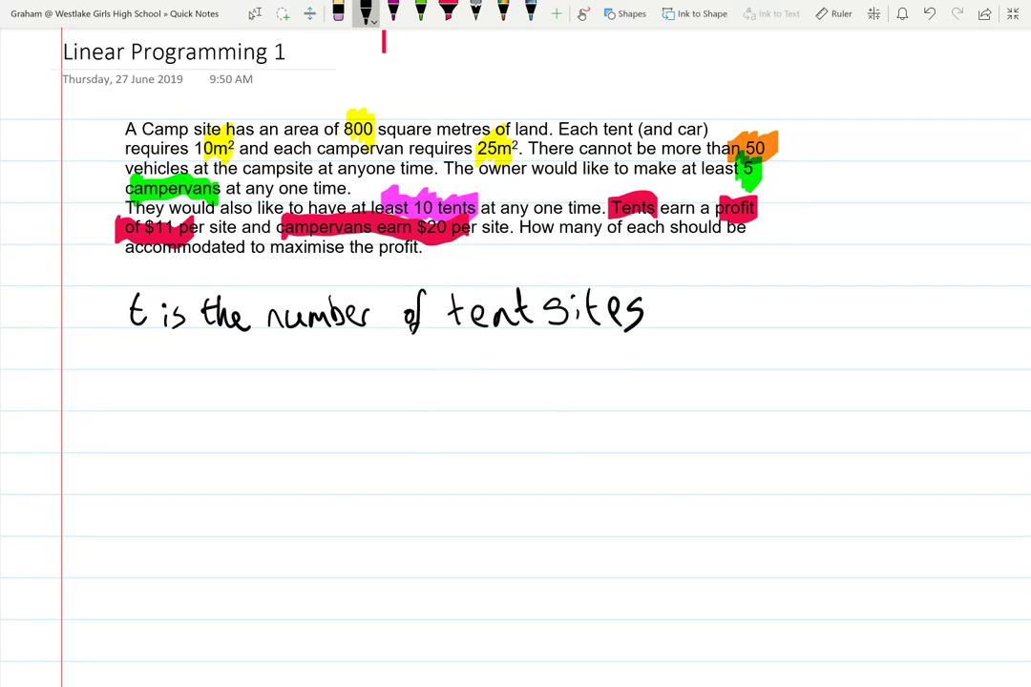
# - Handwrite 'c is the number of campervan sites' beneath it
pyautogui.moveTo(150, 346)
pyautogui.mouseDown()
pyautogui.moveTo(127, 359)
pyautogui.moveTo(174, 367)
pyautogui.moveTo(164, 349)
pyautogui.moveTo(178, 367)
pyautogui.moveTo(227, 341)
pyautogui.mouseUp()
pyautogui.moveTo(235, 339)
pyautogui.mouseDown()
pyautogui.moveTo(267, 362)
pyautogui.moveTo(320, 347)
pyautogui.moveTo(331, 359)
pyautogui.moveTo(384, 361)
pyautogui.mouseUp()
pyautogui.moveTo(386, 362)
pyautogui.mouseDown()
pyautogui.moveTo(428, 356)
pyautogui.moveTo(439, 340)
pyautogui.moveTo(439, 367)
pyautogui.moveTo(479, 349)
pyautogui.moveTo(513, 364)
pyautogui.mouseUp()
pyautogui.moveTo(517, 354); pyautogui.dragTo(574, 364)
pyautogui.moveTo(577, 365)
pyautogui.mouseDown()
pyautogui.moveTo(588, 351)
pyautogui.moveTo(617, 350)
pyautogui.moveTo(647, 364)
pyautogui.moveTo(716, 363)
pyautogui.mouseUp()
pyautogui.moveTo(731, 324)
pyautogui.mouseDown()
pyautogui.moveTo(733, 363)
pyautogui.moveTo(743, 339)
pyautogui.mouseUp()
pyautogui.moveTo(752, 350); pyautogui.dragTo(775, 353)
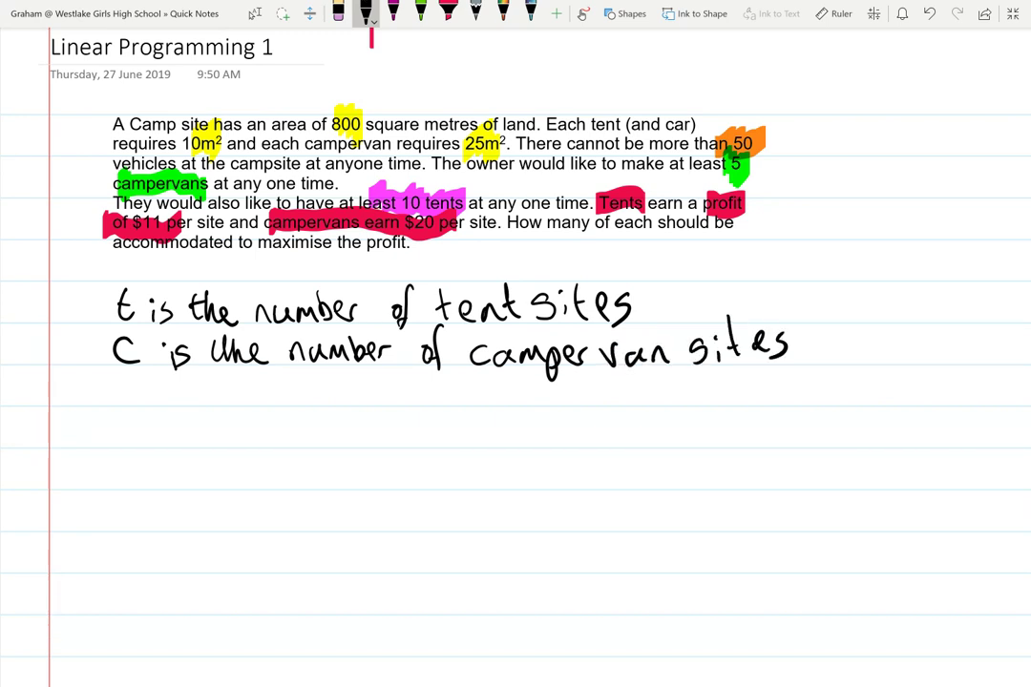
# - Erase the messy 'th', rewrite 'the', and add a circled 1 for the first constraint
pyautogui.click(338, 12)
pyautogui.moveTo(213, 349); pyautogui.dragTo(244, 350)
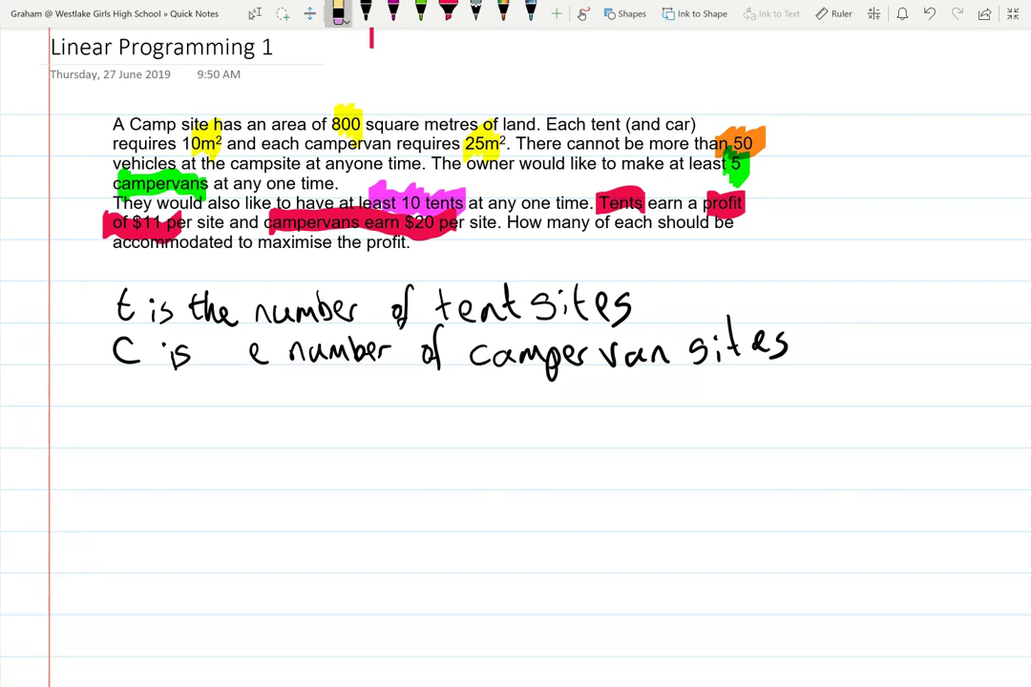
pyautogui.click(366, 12)
pyautogui.moveTo(221, 339)
pyautogui.mouseDown()
pyautogui.moveTo(219, 362)
pyautogui.moveTo(227, 346)
pyautogui.mouseUp()
pyautogui.moveTo(229, 338); pyautogui.dragTo(240, 364)
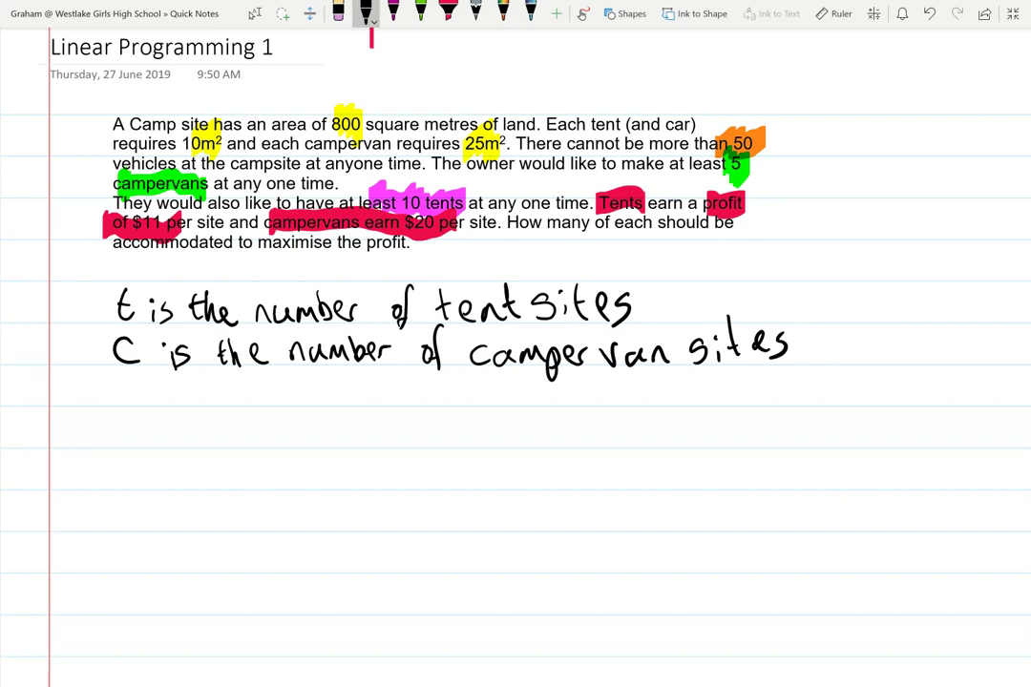
pyautogui.moveTo(109, 429)
pyautogui.mouseDown()
pyautogui.moveTo(98, 445)
pyautogui.moveTo(110, 426)
pyautogui.mouseUp()
# - Write the first constraint 10t + 25c ≤ 800
pyautogui.moveTo(151, 421)
pyautogui.mouseDown()
pyautogui.moveTo(153, 441)
pyautogui.moveTo(166, 421)
pyautogui.moveTo(187, 441)
pyautogui.mouseUp()
pyautogui.moveTo(175, 427)
pyautogui.mouseDown()
pyautogui.moveTo(241, 423)
pyautogui.moveTo(251, 439)
pyautogui.moveTo(255, 423)
pyautogui.moveTo(289, 441)
pyautogui.mouseUp()
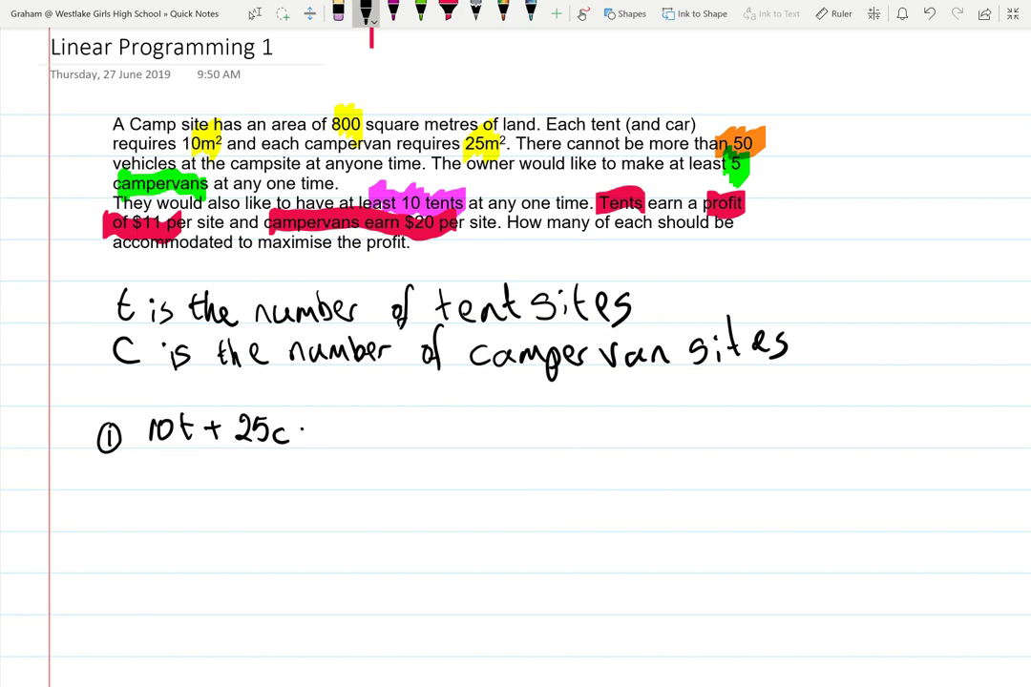
pyautogui.moveTo(316, 421)
pyautogui.mouseDown()
pyautogui.moveTo(302, 429)
pyautogui.moveTo(317, 442)
pyautogui.moveTo(340, 423)
pyautogui.moveTo(351, 439)
pyautogui.moveTo(360, 424)
pyautogui.mouseUp()
pyautogui.moveTo(375, 422)
pyautogui.mouseDown()
pyautogui.moveTo(368, 437)
pyautogui.moveTo(376, 424)
pyautogui.mouseUp()
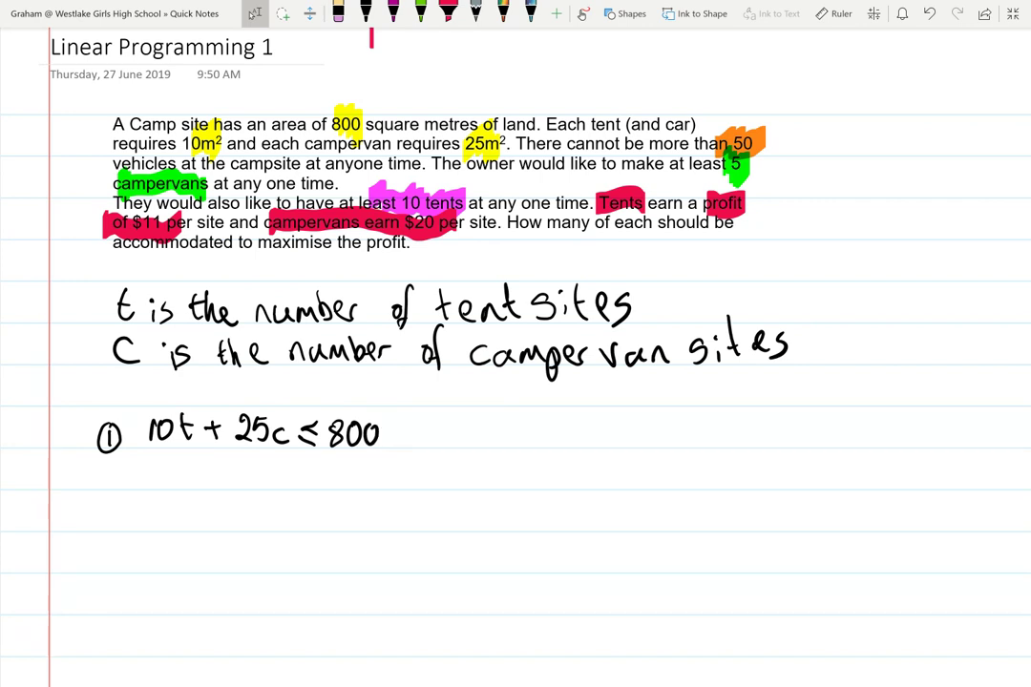
# - Write circled 2 and the second constraint t + c ≤ 50
pyautogui.click(366, 11)
pyautogui.moveTo(100, 462)
pyautogui.mouseDown()
pyautogui.moveTo(117, 483)
pyautogui.moveTo(107, 461)
pyautogui.mouseUp()
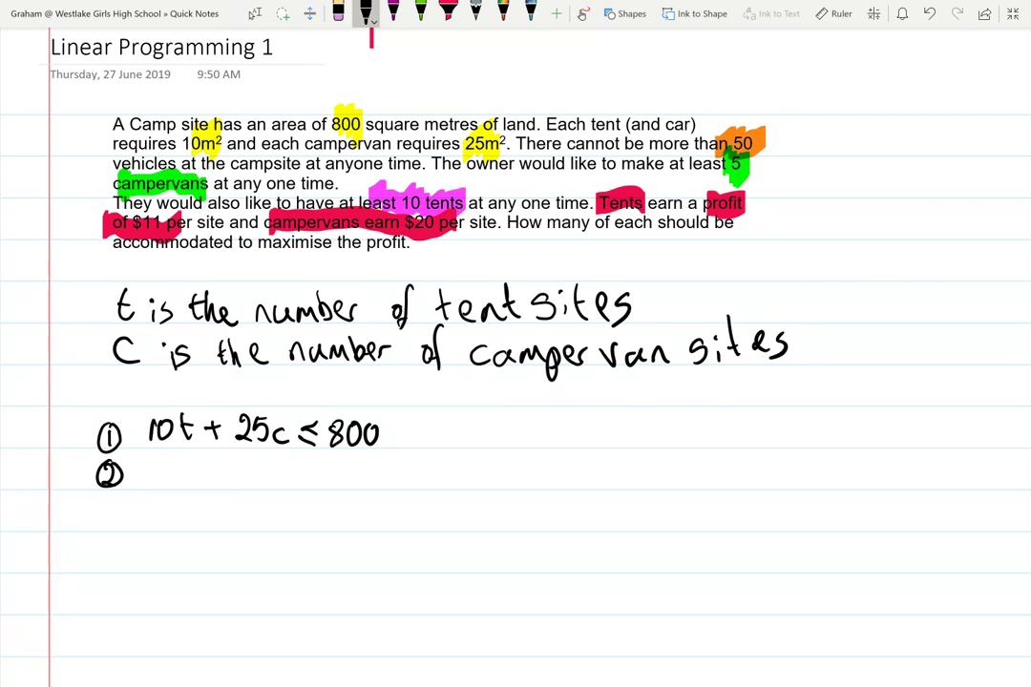
pyautogui.moveTo(169, 461); pyautogui.dragTo(174, 482)
pyautogui.moveTo(162, 470)
pyautogui.mouseDown()
pyautogui.moveTo(200, 484)
pyautogui.moveTo(256, 471)
pyautogui.moveTo(283, 485)
pyautogui.mouseUp()
pyautogui.moveTo(285, 467)
pyautogui.mouseDown()
pyautogui.moveTo(309, 484)
pyautogui.moveTo(315, 463)
pyautogui.mouseUp()
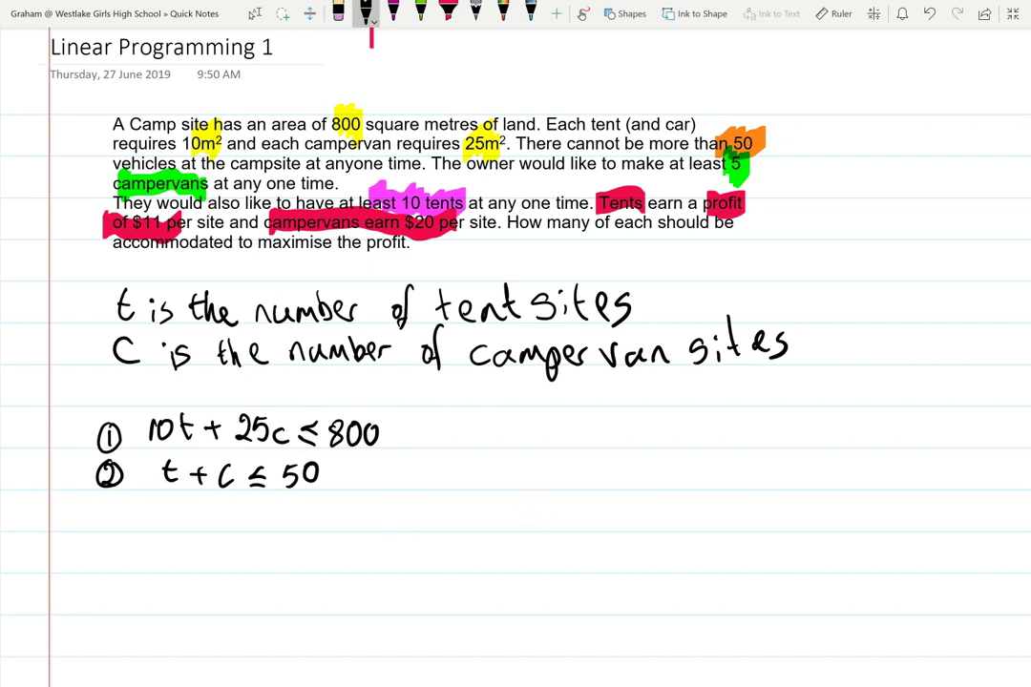
# - Write circled 3 with c ≥ 5, then circled 4 starting t ≥
pyautogui.moveTo(101, 501)
pyautogui.mouseDown()
pyautogui.moveTo(101, 522)
pyautogui.moveTo(116, 498)
pyautogui.mouseUp()
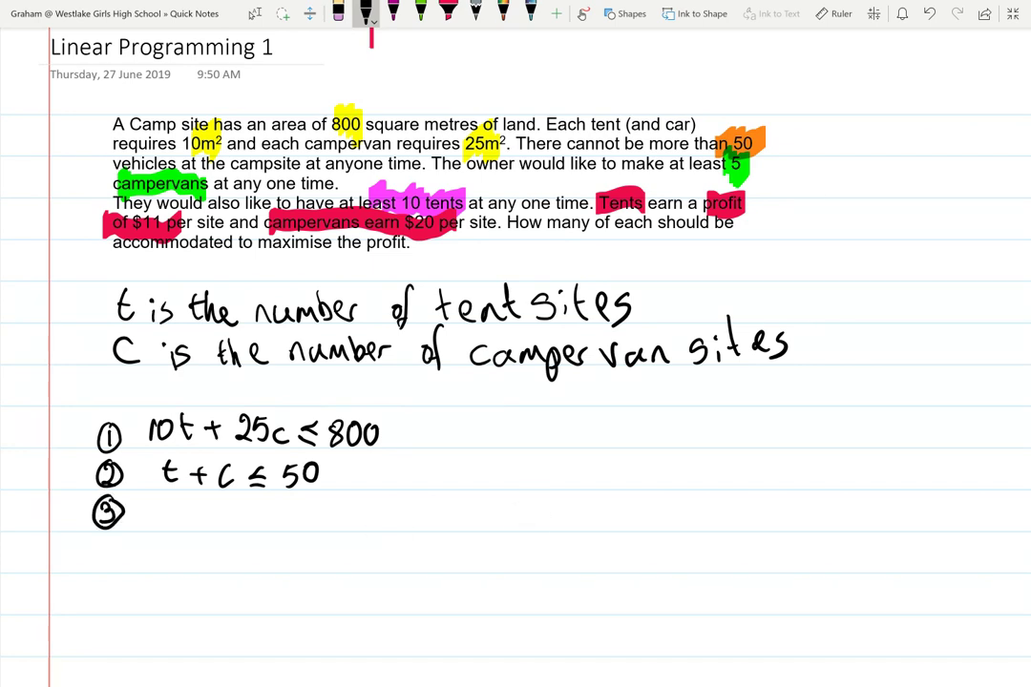
pyautogui.moveTo(183, 507)
pyautogui.mouseDown()
pyautogui.moveTo(183, 524)
pyautogui.moveTo(197, 509)
pyautogui.moveTo(194, 516)
pyautogui.moveTo(229, 523)
pyautogui.moveTo(243, 501)
pyautogui.mouseUp()
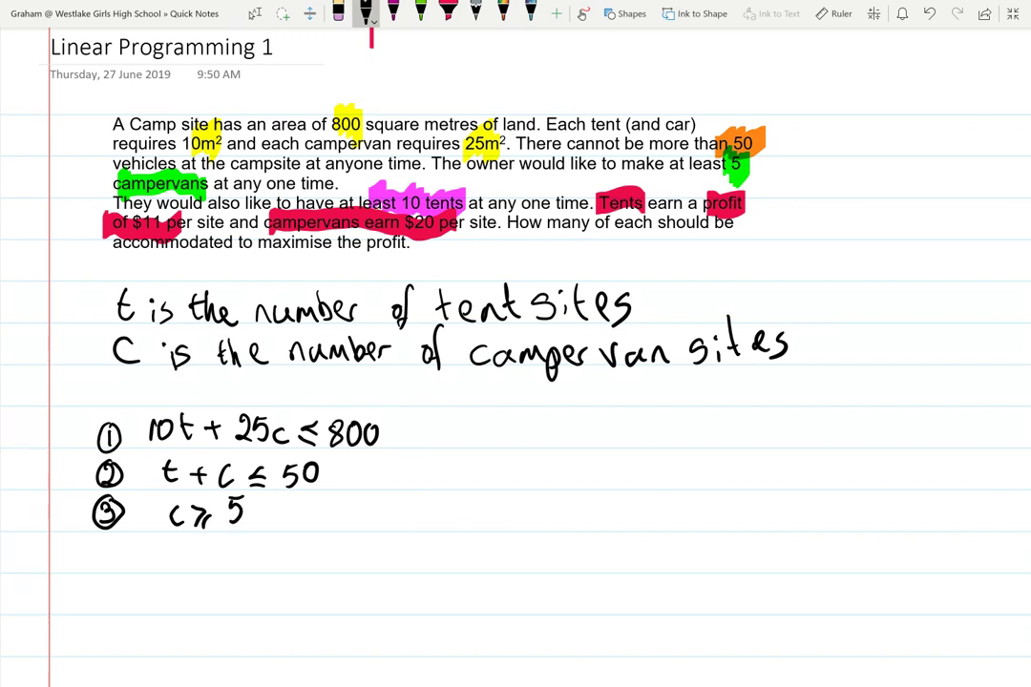
pyautogui.moveTo(111, 543); pyautogui.dragTo(113, 570)
pyautogui.moveTo(112, 538)
pyautogui.mouseDown()
pyautogui.moveTo(97, 563)
pyautogui.moveTo(113, 538)
pyautogui.mouseUp()
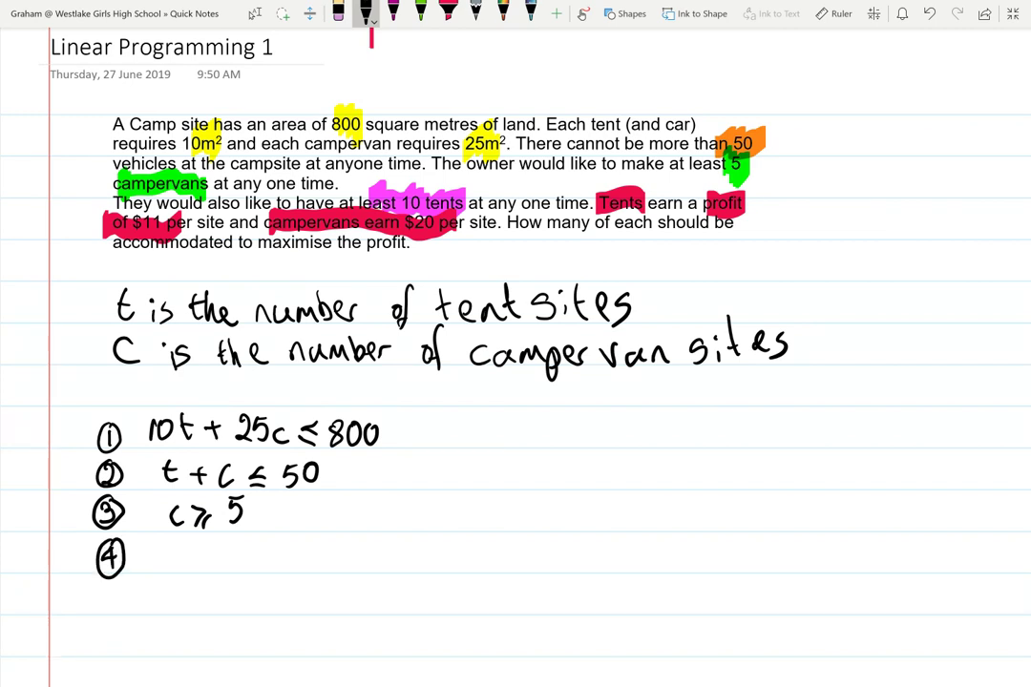
pyautogui.moveTo(179, 545); pyautogui.dragTo(188, 570)
pyautogui.moveTo(174, 554)
pyautogui.mouseDown()
pyautogui.moveTo(198, 575)
pyautogui.moveTo(196, 555)
pyautogui.moveTo(210, 546)
pyautogui.moveTo(203, 563)
pyautogui.moveTo(252, 547)
pyautogui.mouseUp()
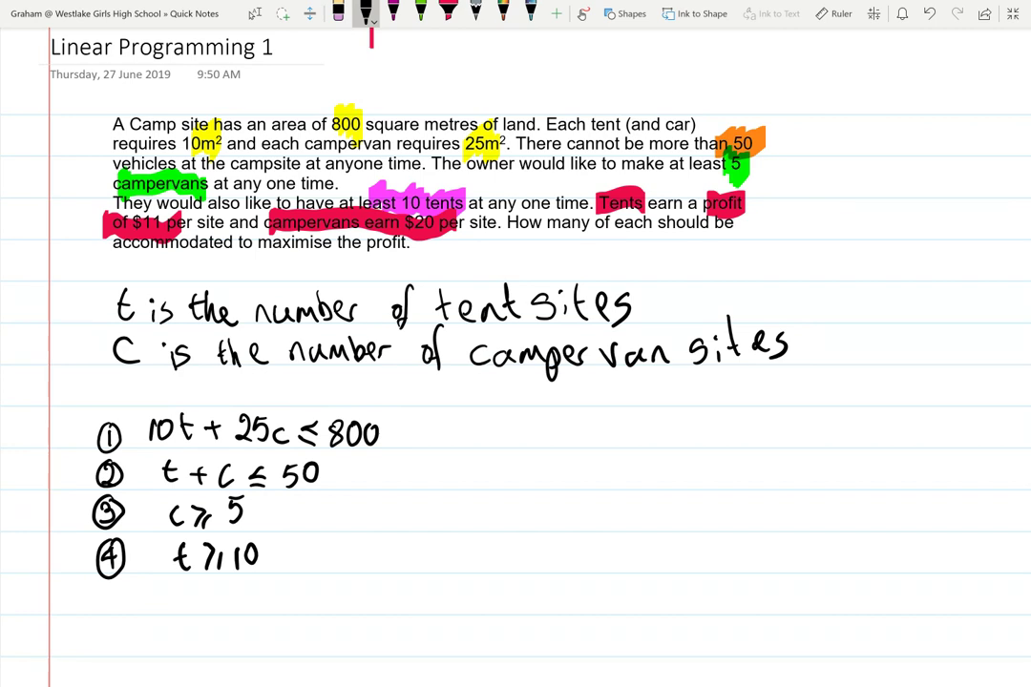
# - Handwrite 11t + 20c = Profit to the right of constraint 1
pyautogui.moveTo(527, 420)
pyautogui.mouseDown()
pyautogui.moveTo(527, 449)
pyautogui.moveTo(570, 431)
pyautogui.moveTo(569, 445)
pyautogui.mouseUp()
pyautogui.moveTo(562, 435)
pyautogui.mouseDown()
pyautogui.moveTo(599, 428)
pyautogui.moveTo(610, 446)
pyautogui.moveTo(629, 445)
pyautogui.moveTo(624, 424)
pyautogui.moveTo(654, 443)
pyautogui.moveTo(700, 431)
pyautogui.mouseUp()
pyautogui.moveTo(680, 443)
pyautogui.mouseDown()
pyautogui.moveTo(722, 449)
pyautogui.moveTo(724, 436)
pyautogui.moveTo(752, 431)
pyautogui.mouseUp()
pyautogui.moveTo(760, 446); pyautogui.dragTo(769, 435)
pyautogui.moveTo(792, 408)
pyautogui.mouseDown()
pyautogui.moveTo(786, 462)
pyautogui.moveTo(790, 433)
pyautogui.mouseUp()
pyautogui.moveTo(798, 428)
pyautogui.mouseDown()
pyautogui.moveTo(815, 448)
pyautogui.moveTo(826, 425)
pyautogui.mouseUp()
pyautogui.click(798, 410)
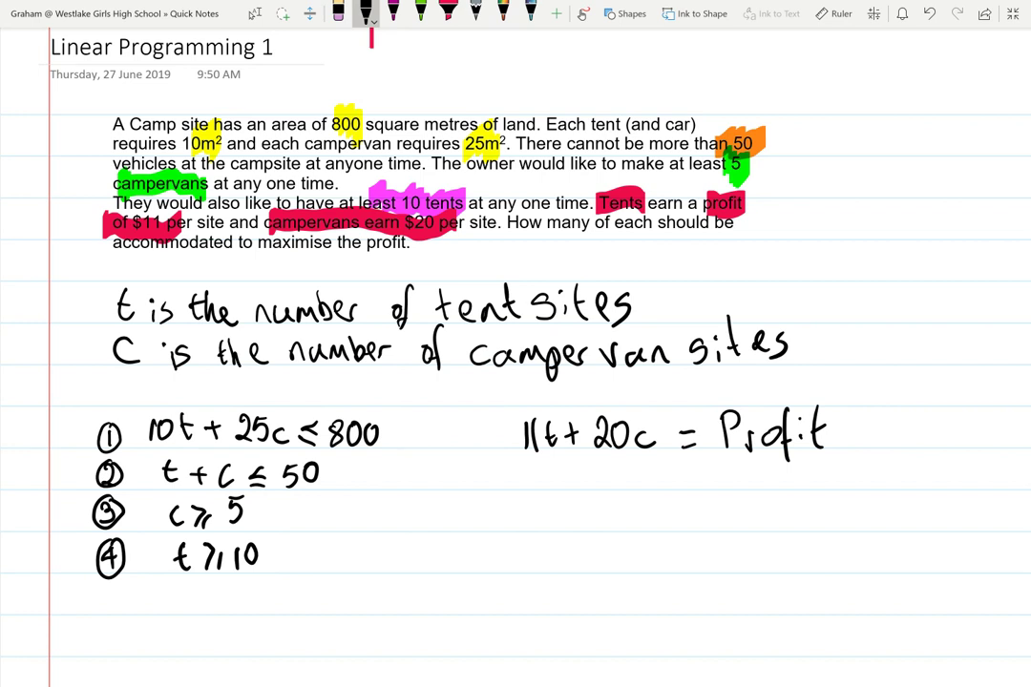
pyautogui.click(255, 14)
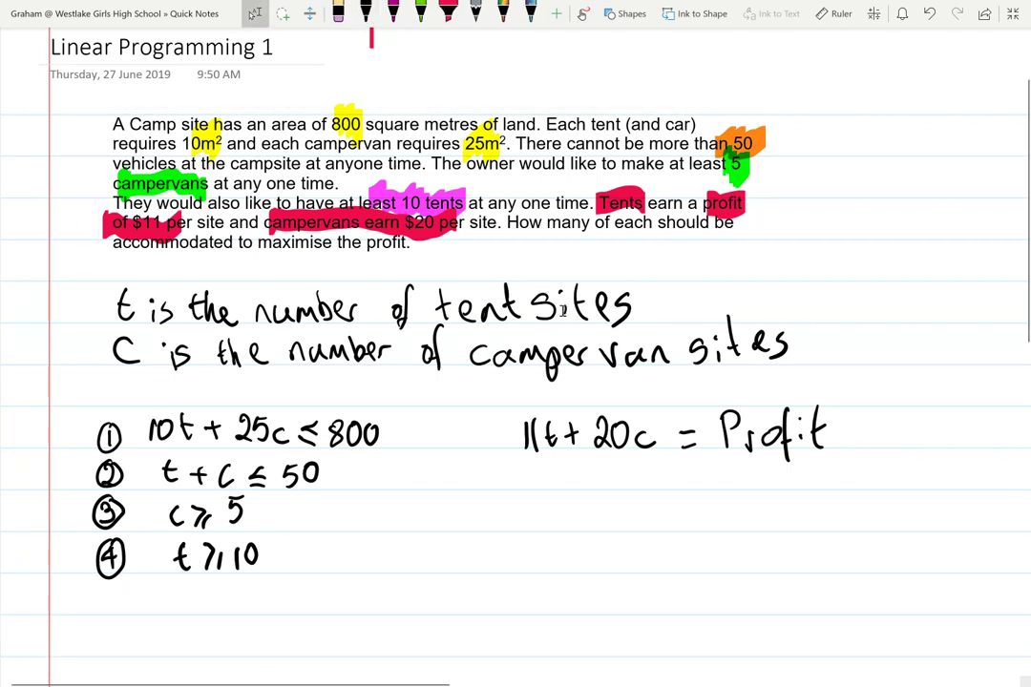
# - Exit OneNote full screen and switch to Chrome's blank Desmos graphing calculator tab
pyautogui.click(1014, 13)
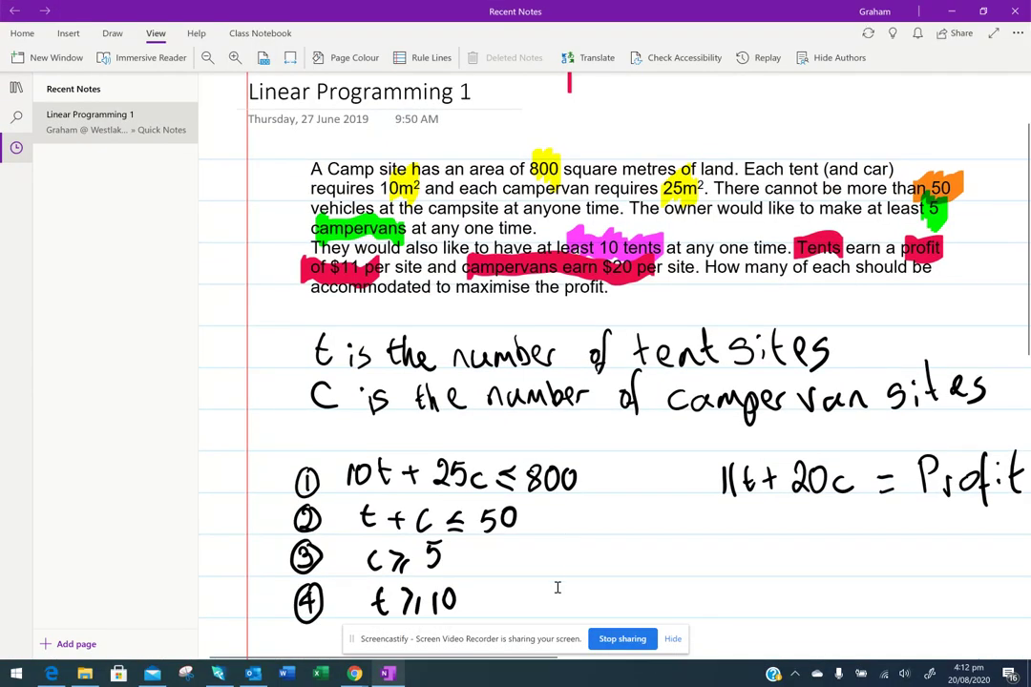
pyautogui.moveTo(355, 674)
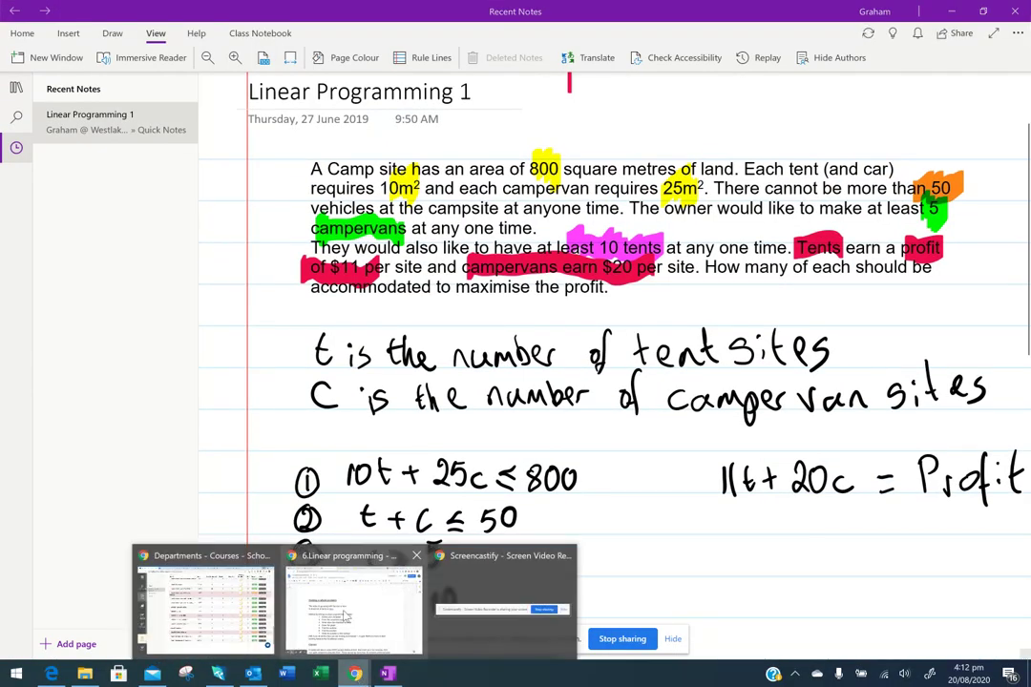
pyautogui.click(353, 601)
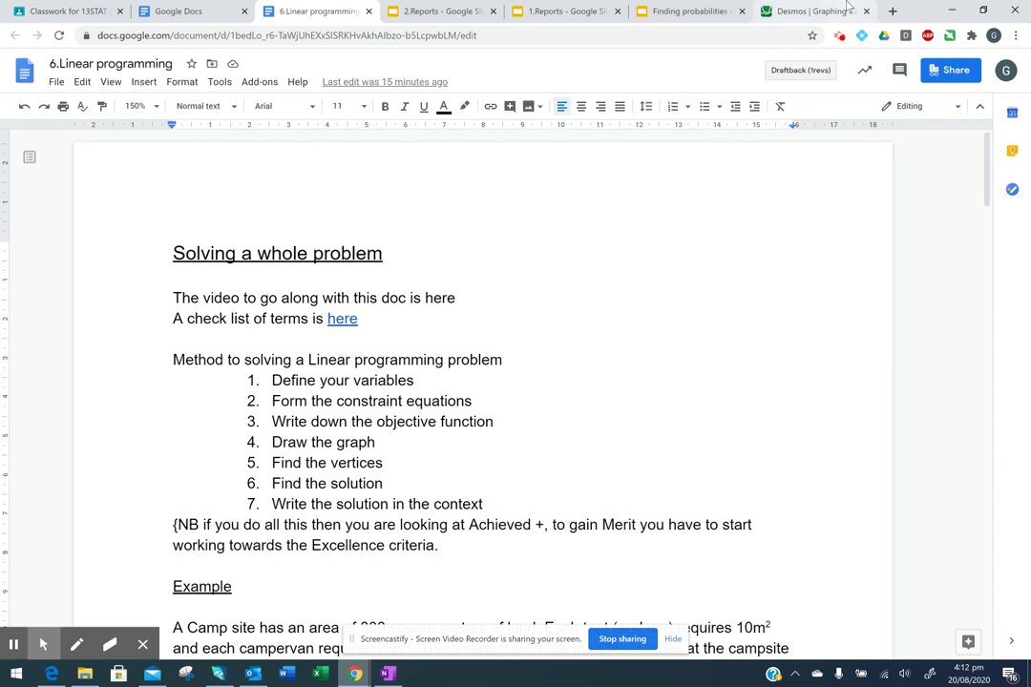
pyautogui.click(811, 12)
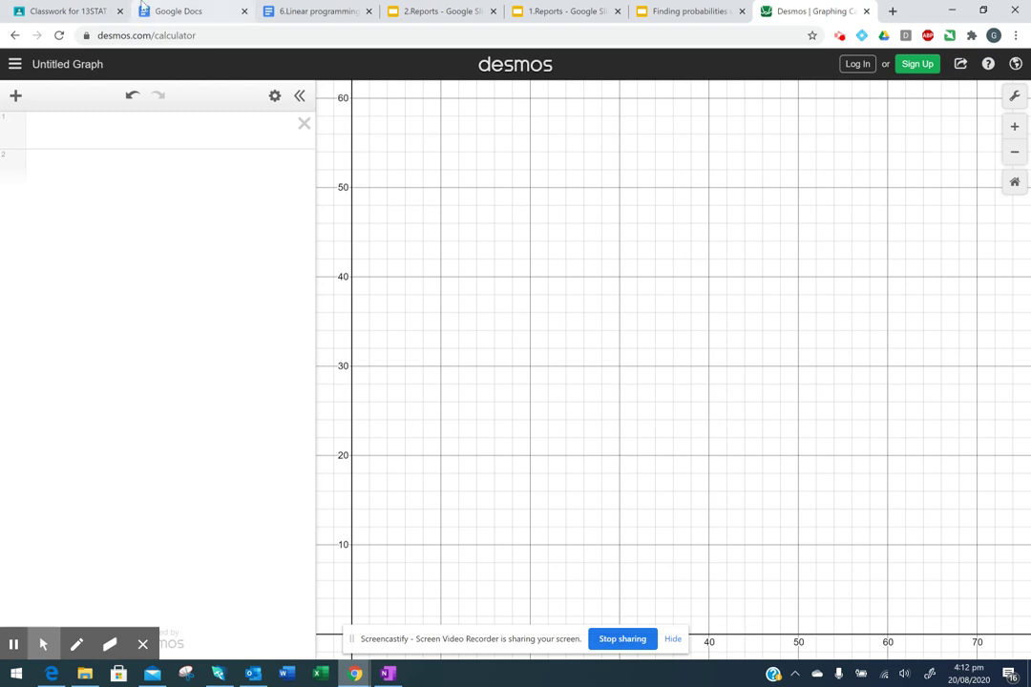
# - Enter 10x + 25y ≥ 800, correcting the mistyped c to y
pyautogui.click(71, 131)
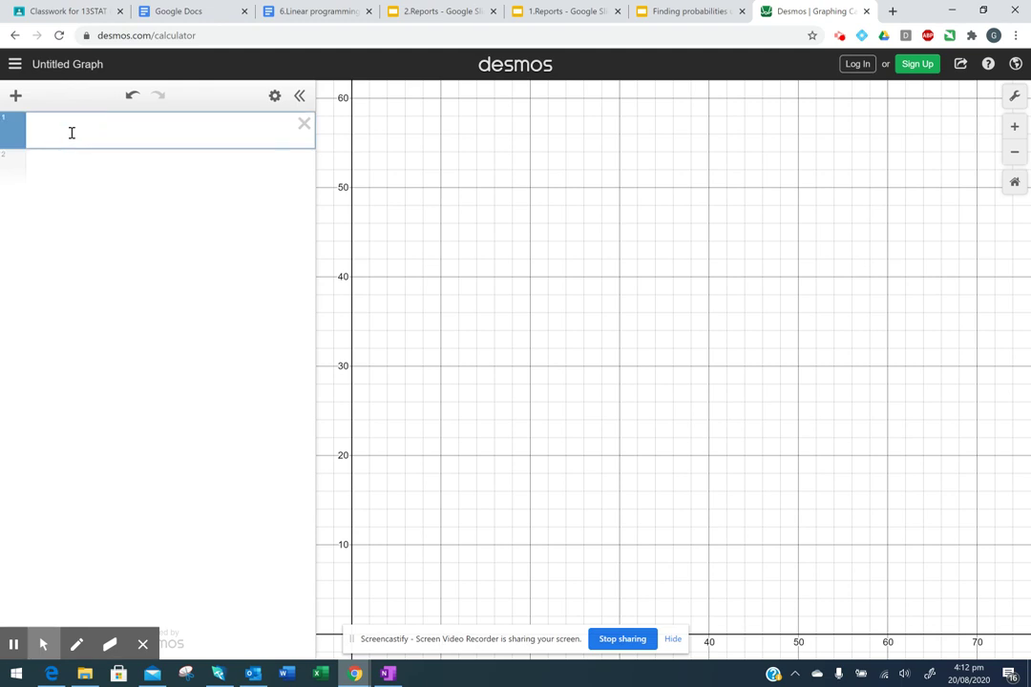
pyautogui.write('10x')
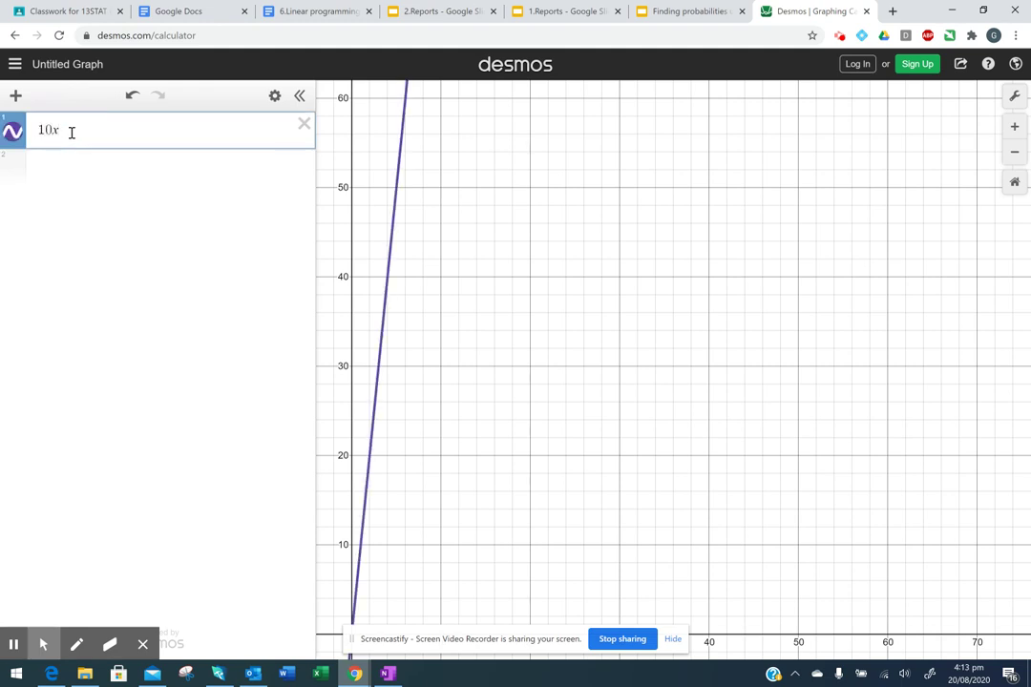
pyautogui.write('+25c')
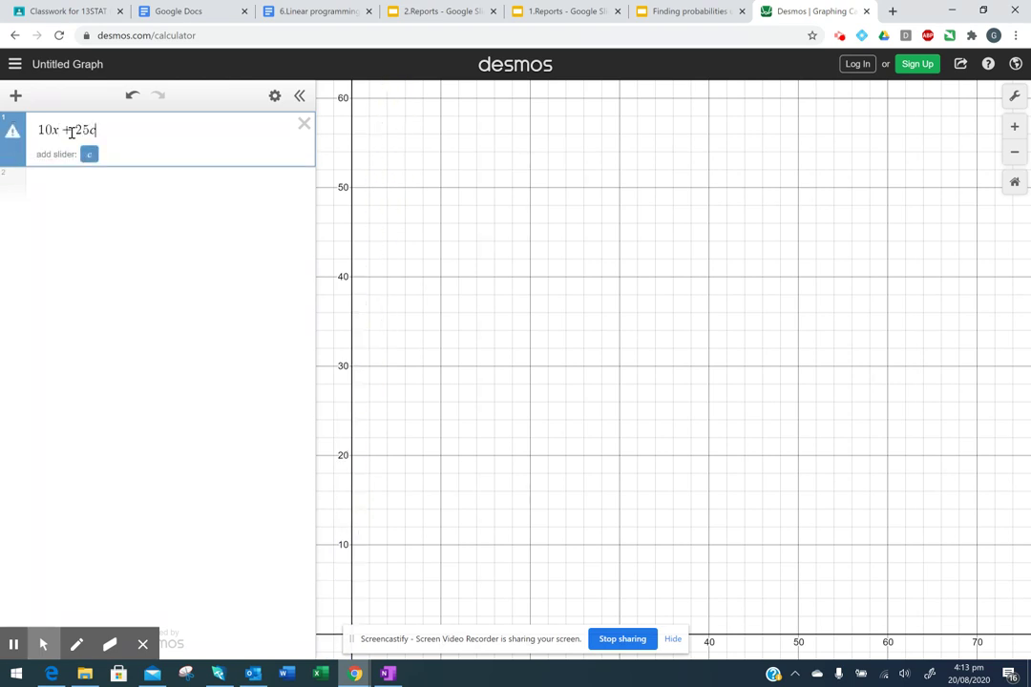
pyautogui.write('>=8')
pyautogui.write('00')
pyautogui.press('Left')
pyautogui.press('Left')
pyautogui.press('Left')
pyautogui.press('Left')
pyautogui.press('Left')
pyautogui.press('Delete')
pyautogui.write('y')
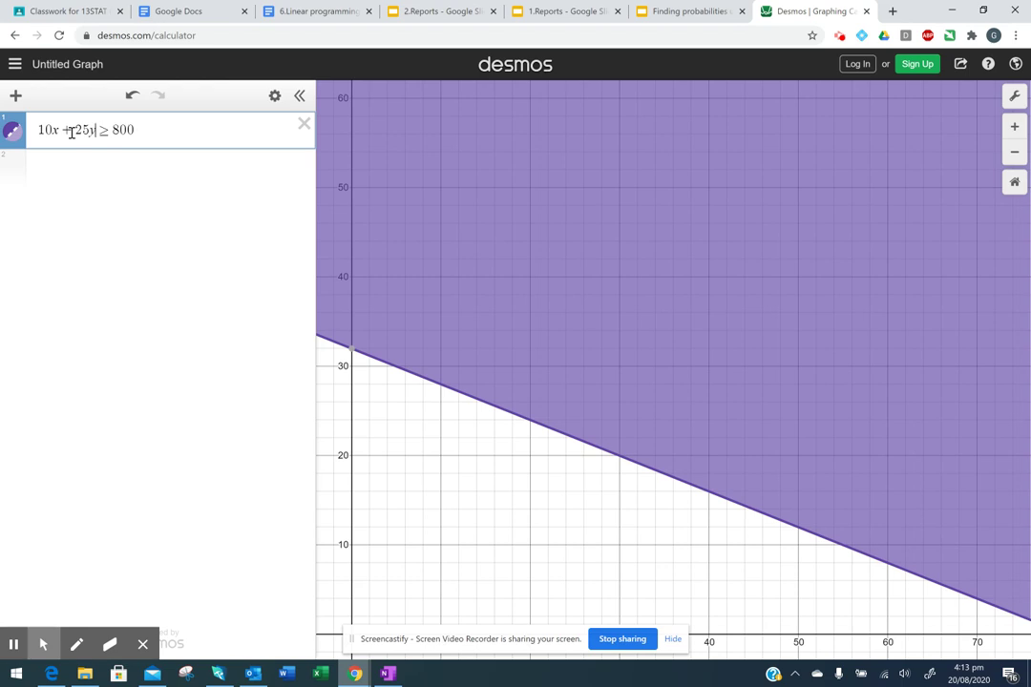
pyautogui.press('Right')
pyautogui.press('Return')
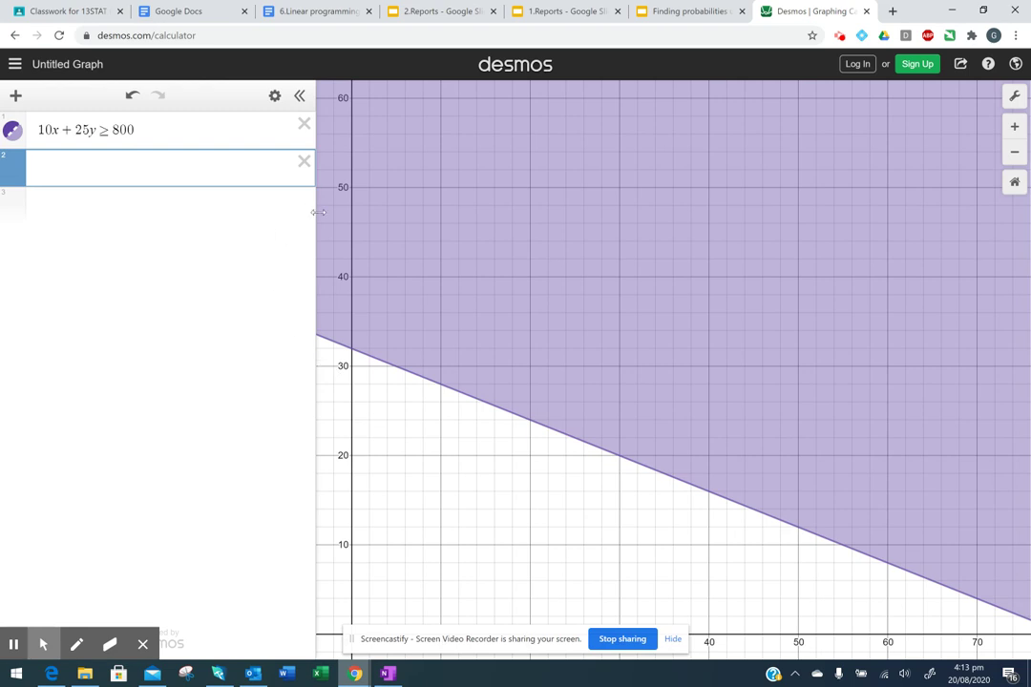
# - Add the inequalities x + y ≥ 50, y ≤ 5 and x ≤ 10
pyautogui.write('x')
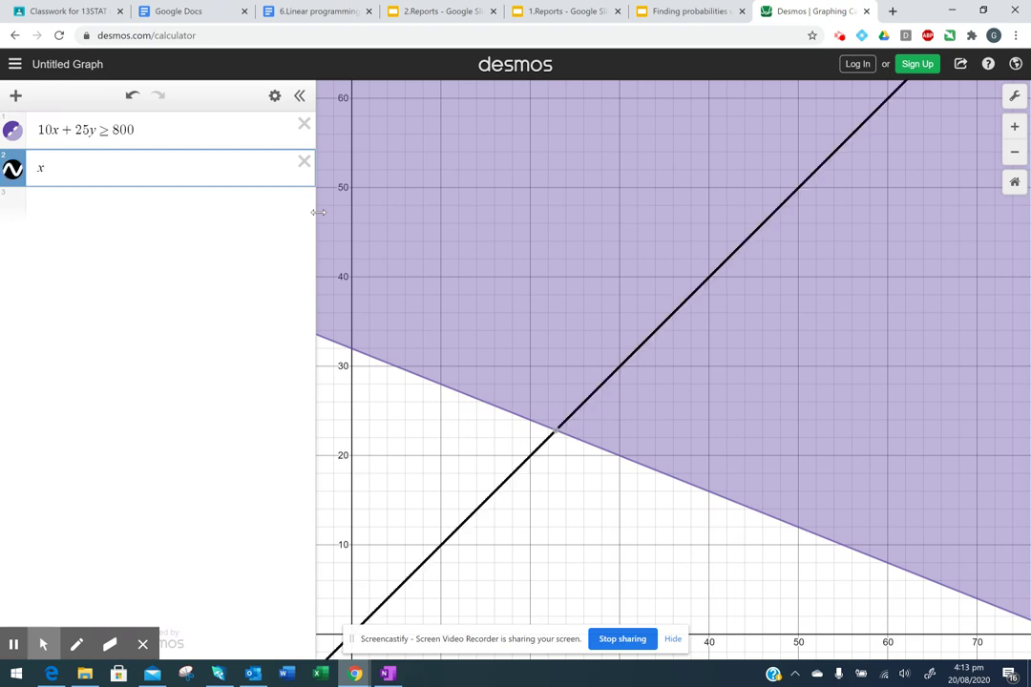
pyautogui.write('+y')
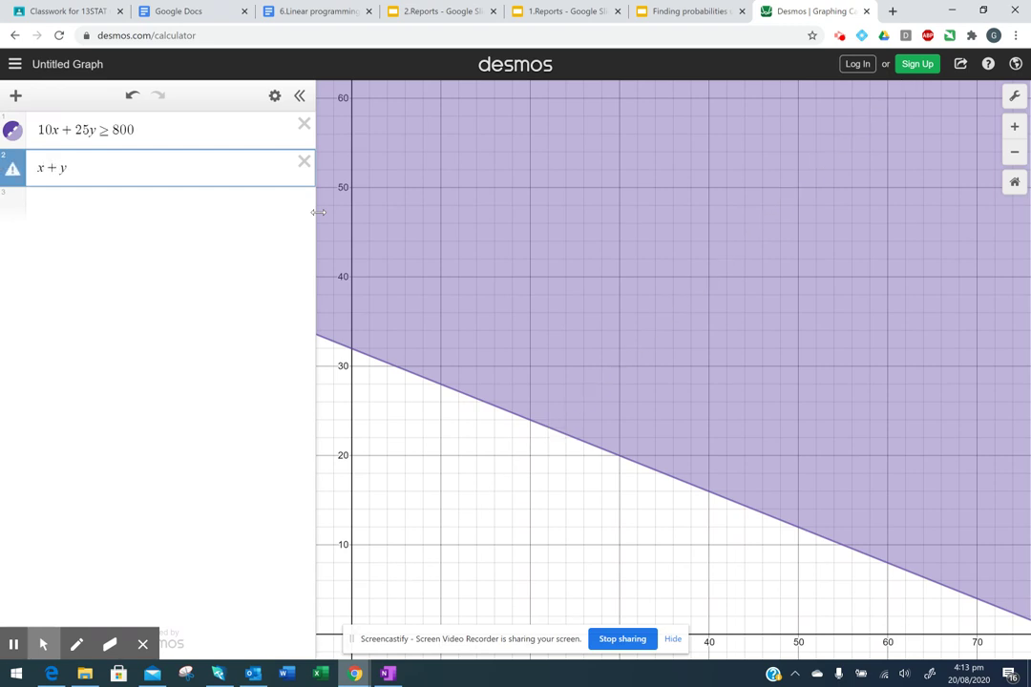
pyautogui.write('>=5')
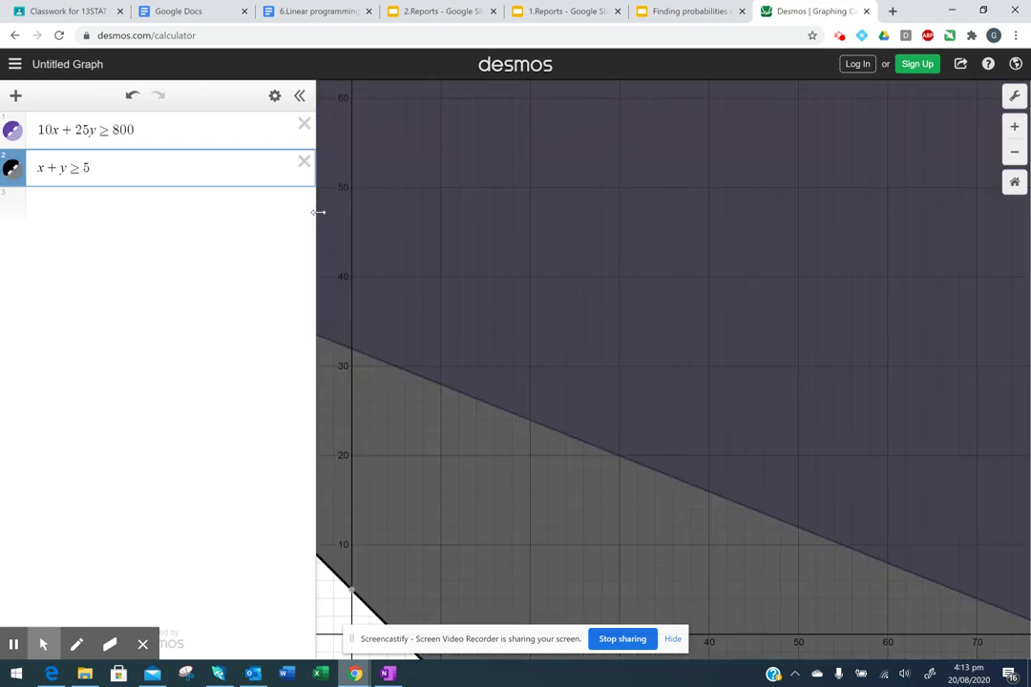
pyautogui.write('0')
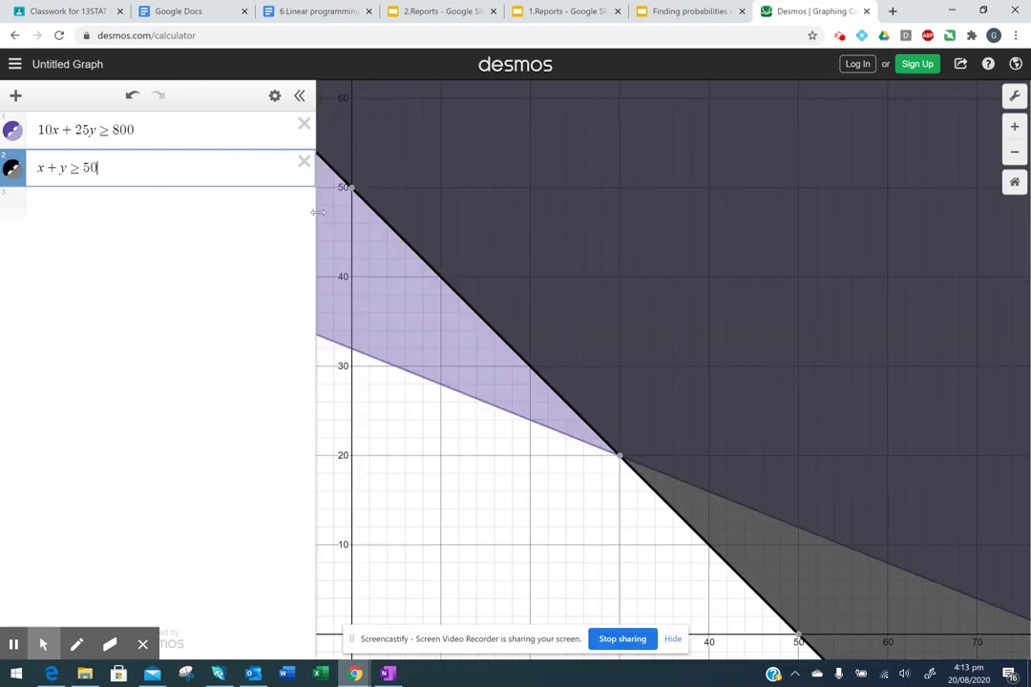
pyautogui.press('Return')
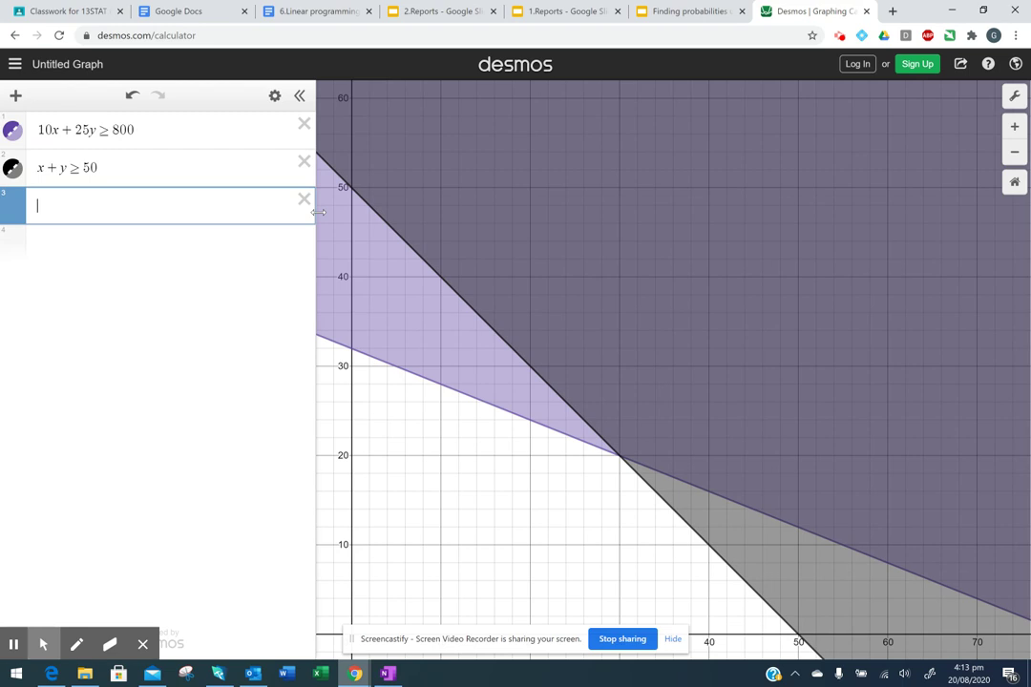
pyautogui.write('y')
pyautogui.write('>')
pyautogui.write('5')
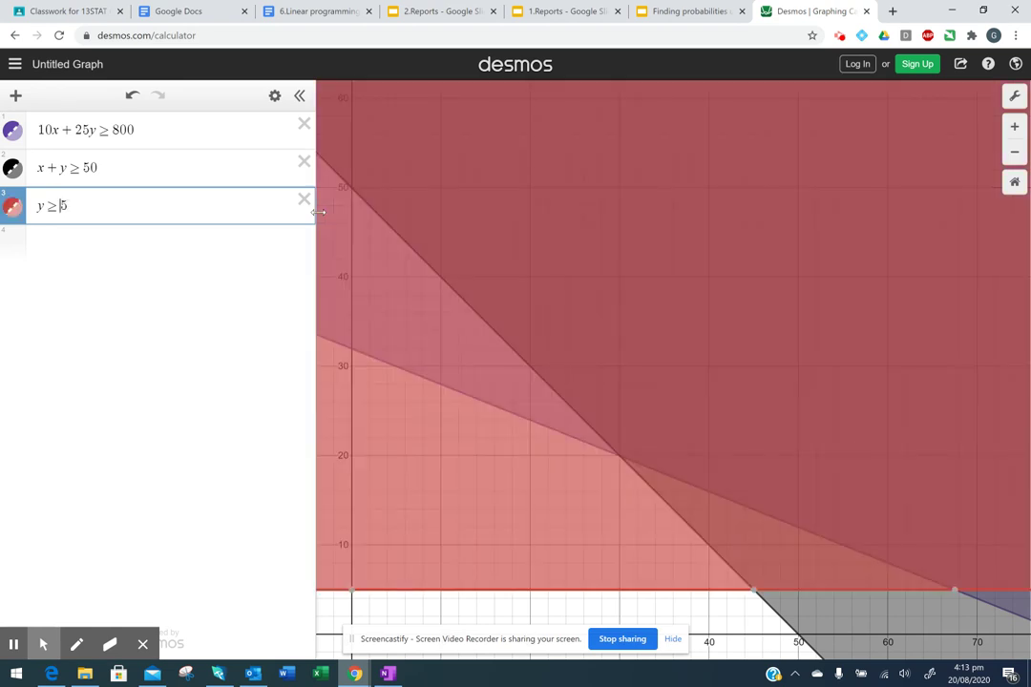
pyautogui.press('BackSpace')
pyautogui.press('BackSpace')
pyautogui.write('y<=')
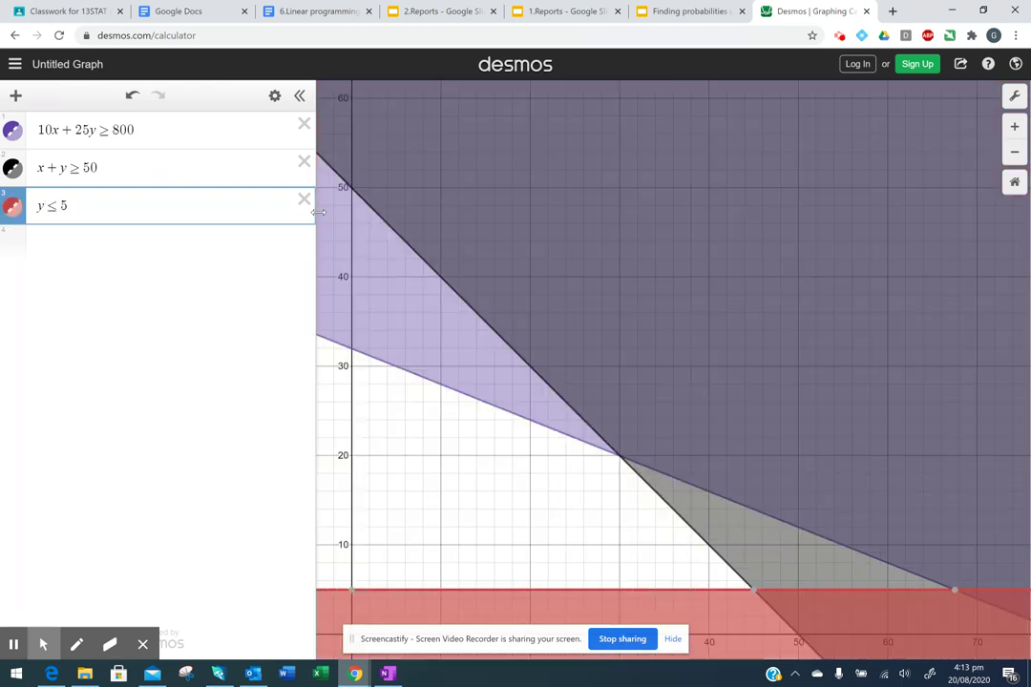
pyautogui.press('Return')
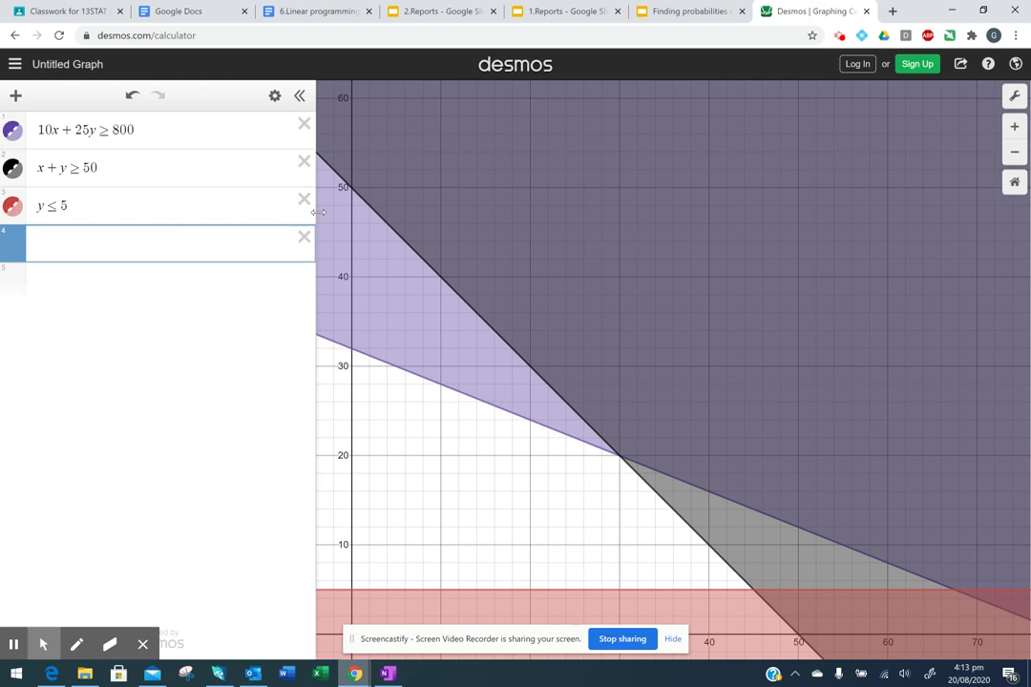
pyautogui.write('x')
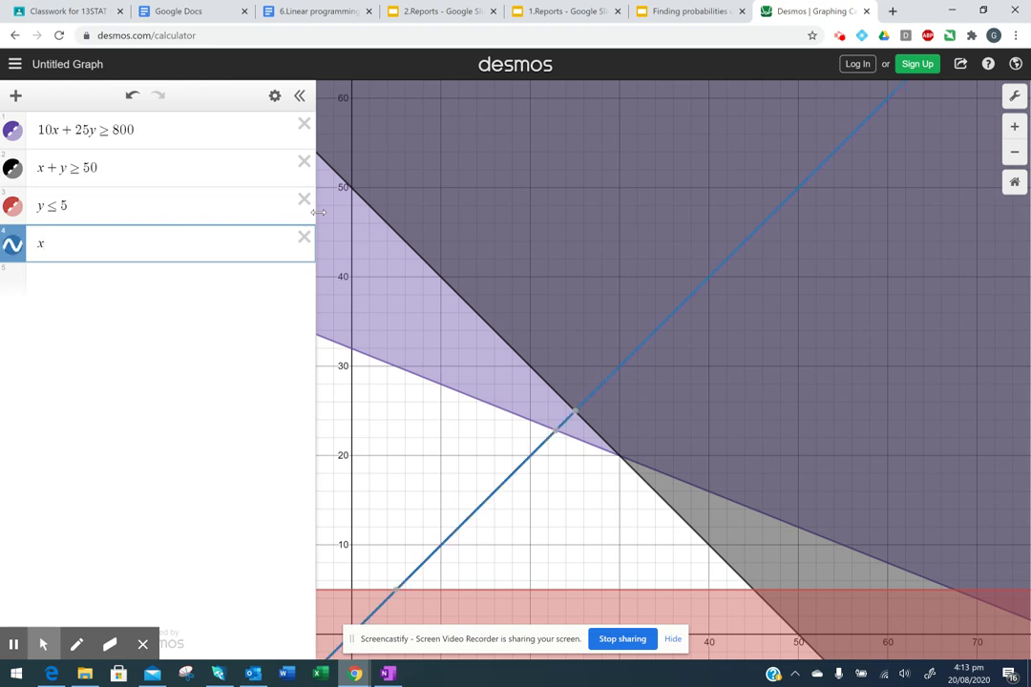
pyautogui.write('<=')
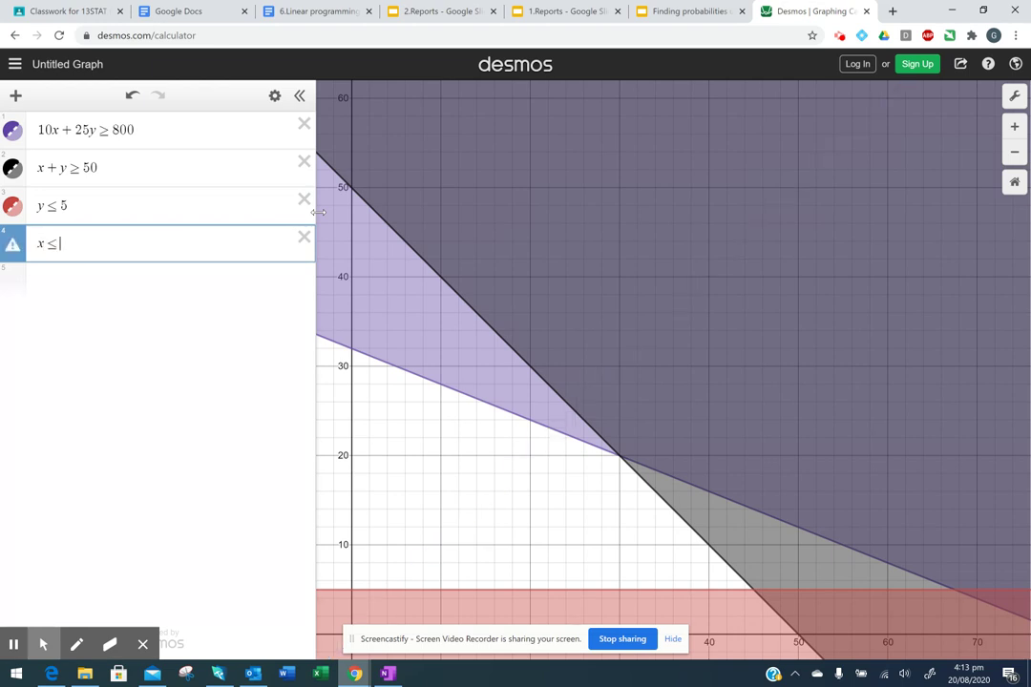
pyautogui.write('10')
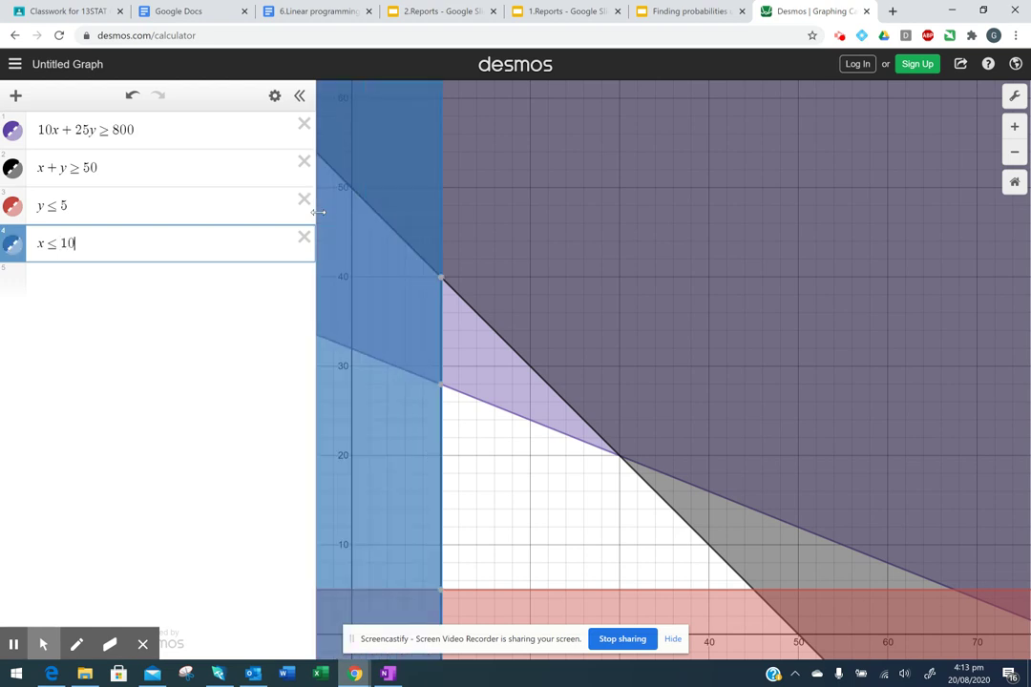
pyautogui.press('Return')
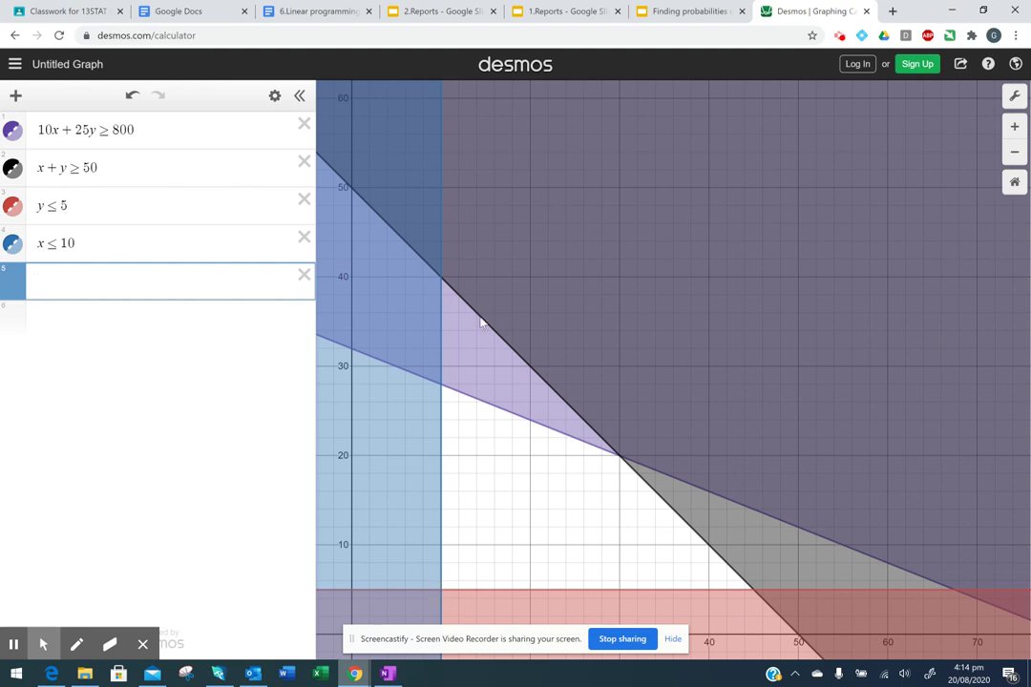
# - Pin corner-point labels (10, 28), (10, 5), (30, 20) and (45, 5) on the boundary intersections
pyautogui.click(442, 386)
pyautogui.click(441, 385)
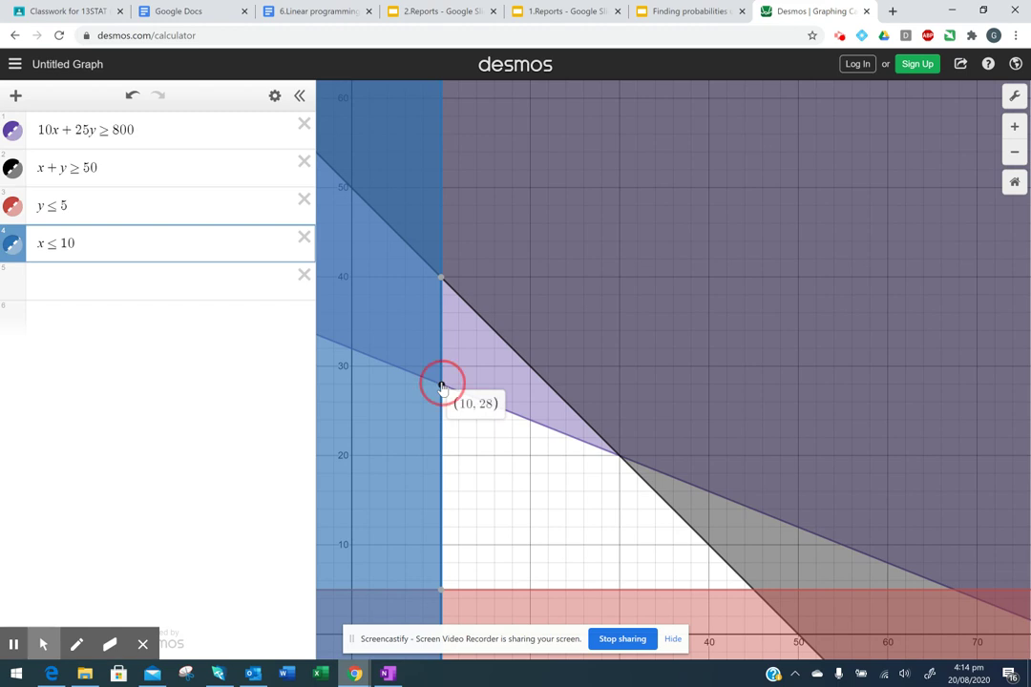
pyautogui.click(617, 455)
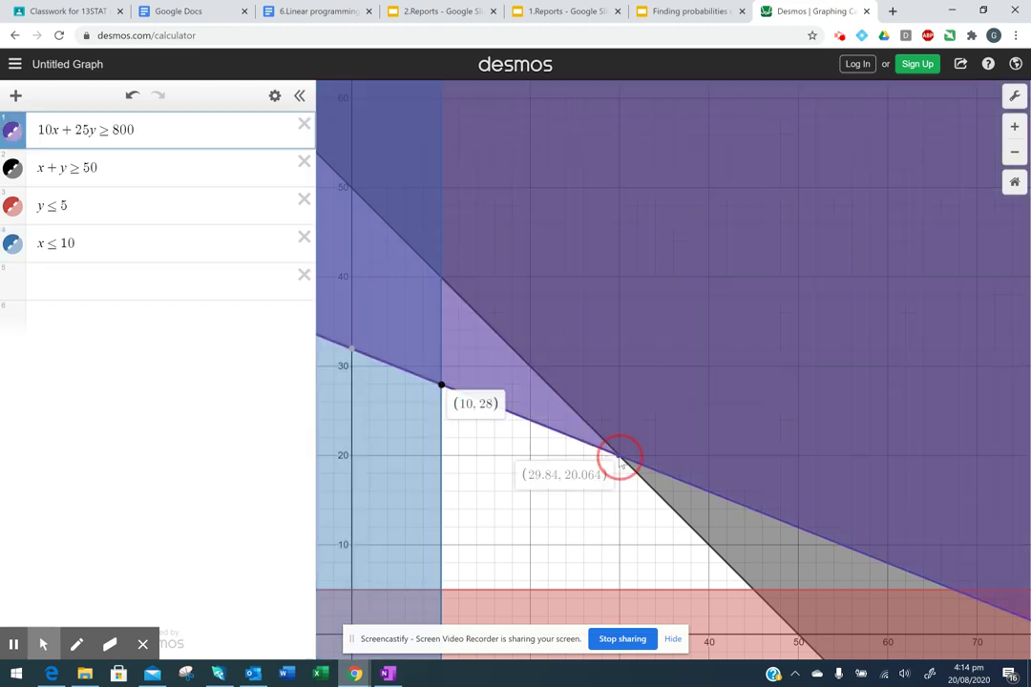
pyautogui.click(619, 453)
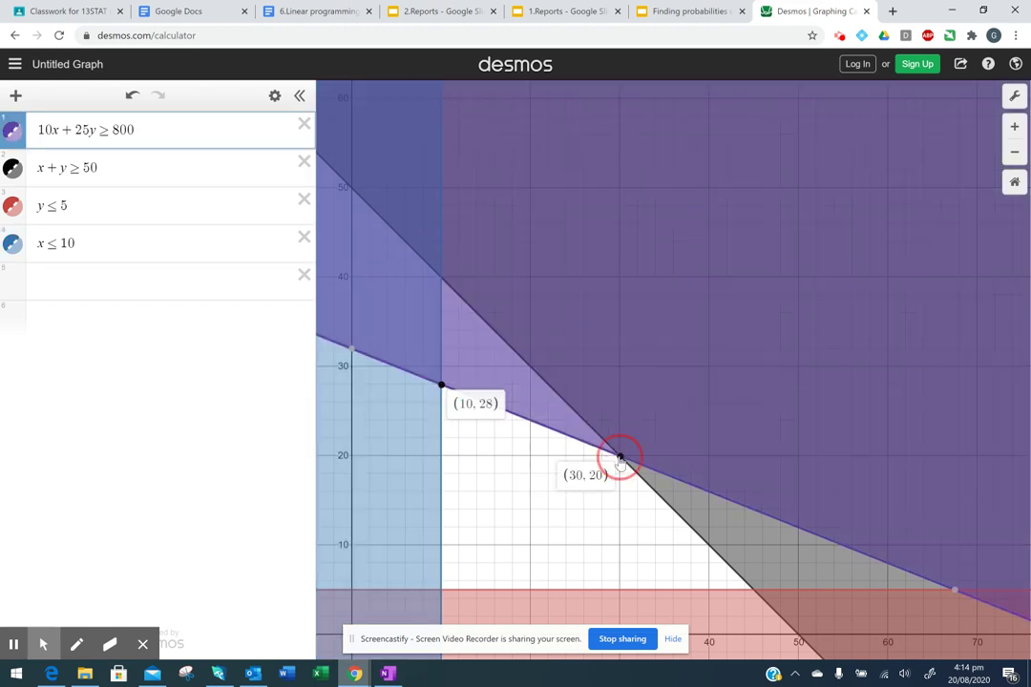
pyautogui.click(753, 592)
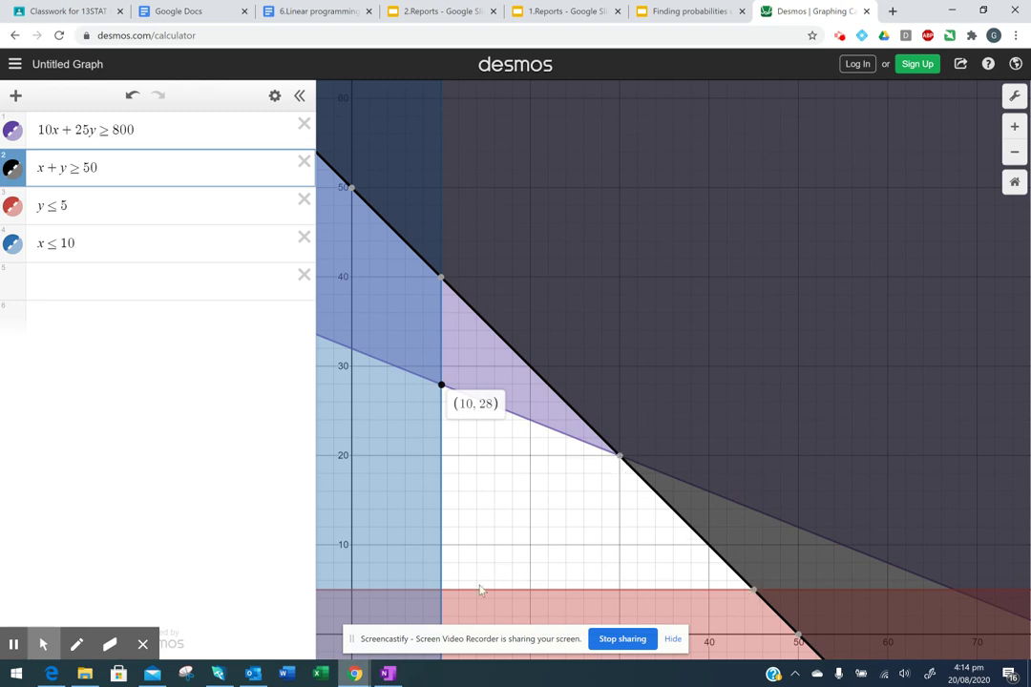
pyautogui.click(441, 594)
pyautogui.click(441, 590)
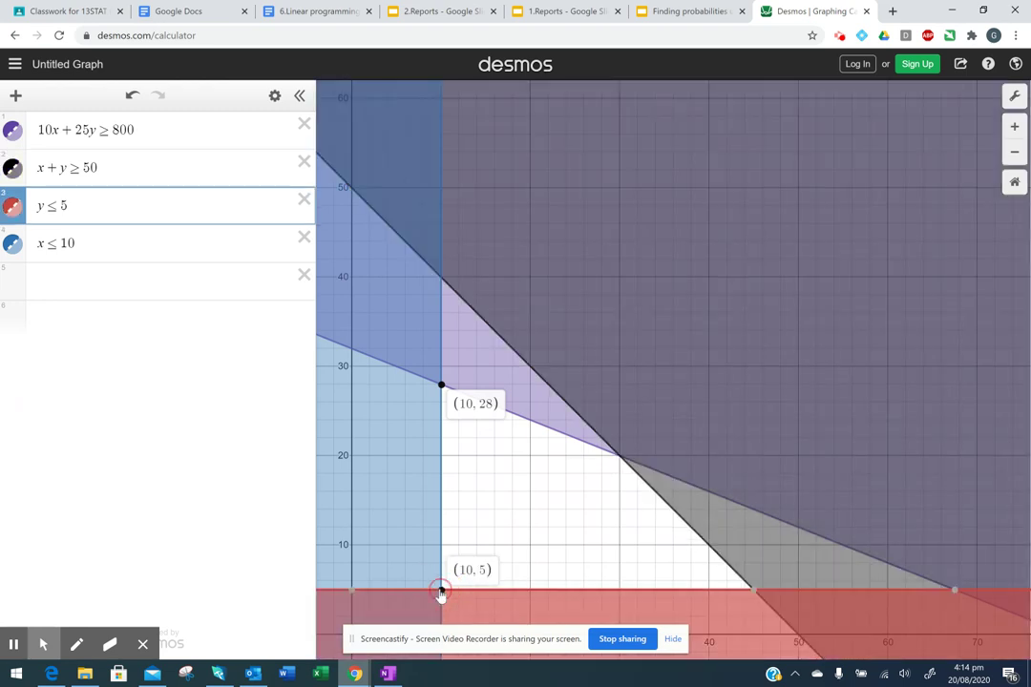
pyautogui.click(619, 457)
pyautogui.click(753, 589)
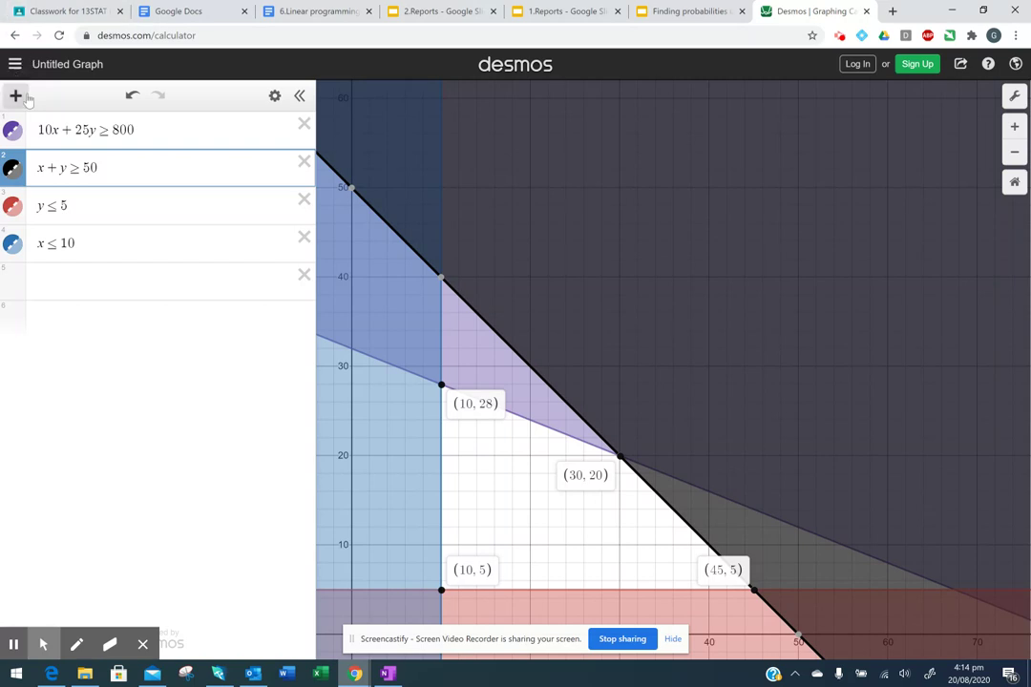
# - Insert a table and enter the first vertex (10, 5)
pyautogui.click(78, 287)
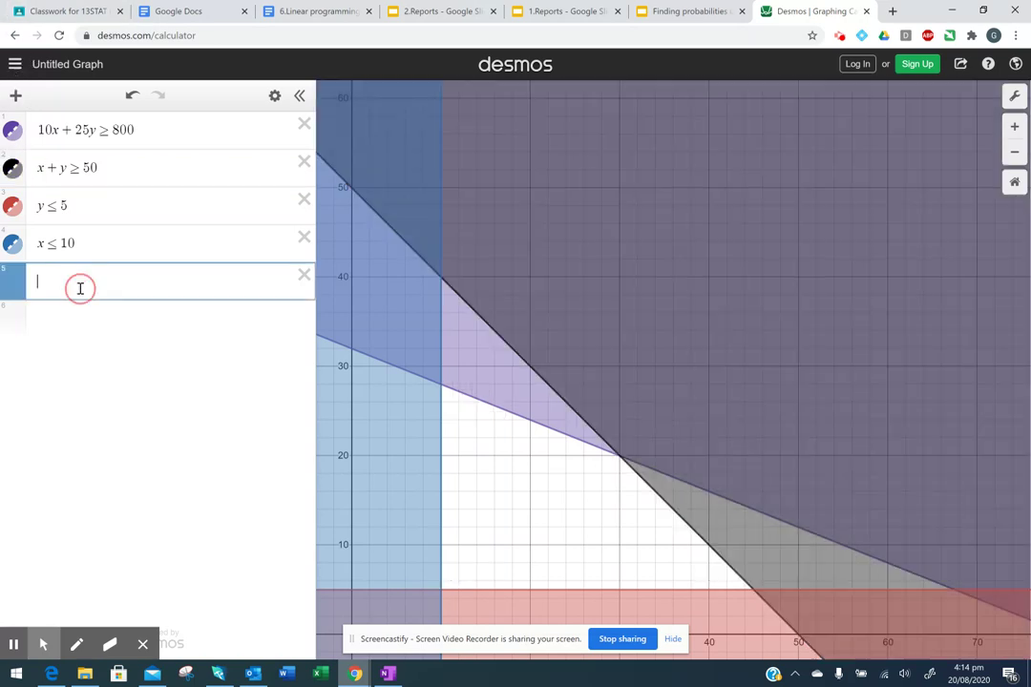
pyautogui.click(15, 95)
pyautogui.click(57, 196)
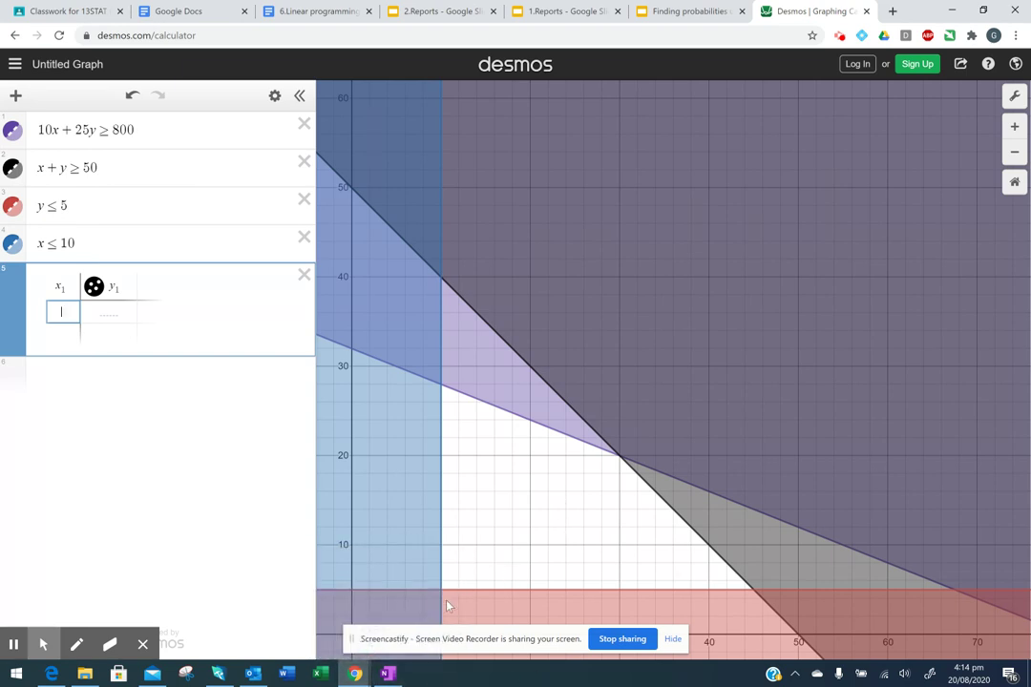
pyautogui.click(441, 595)
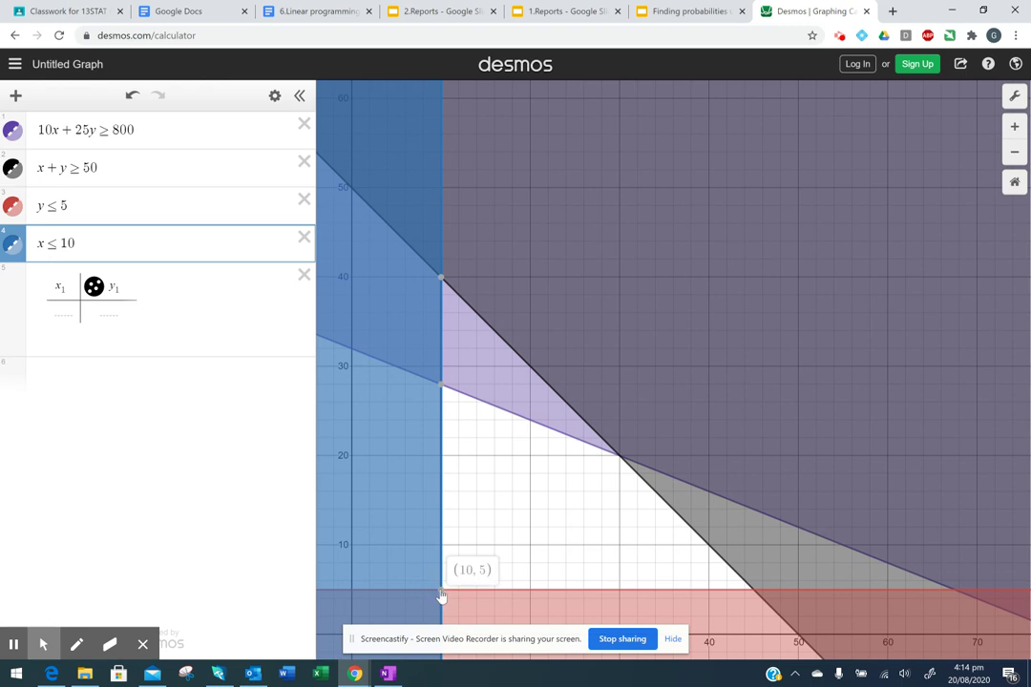
pyautogui.click(63, 312)
pyautogui.write('10')
pyautogui.press('Tab')
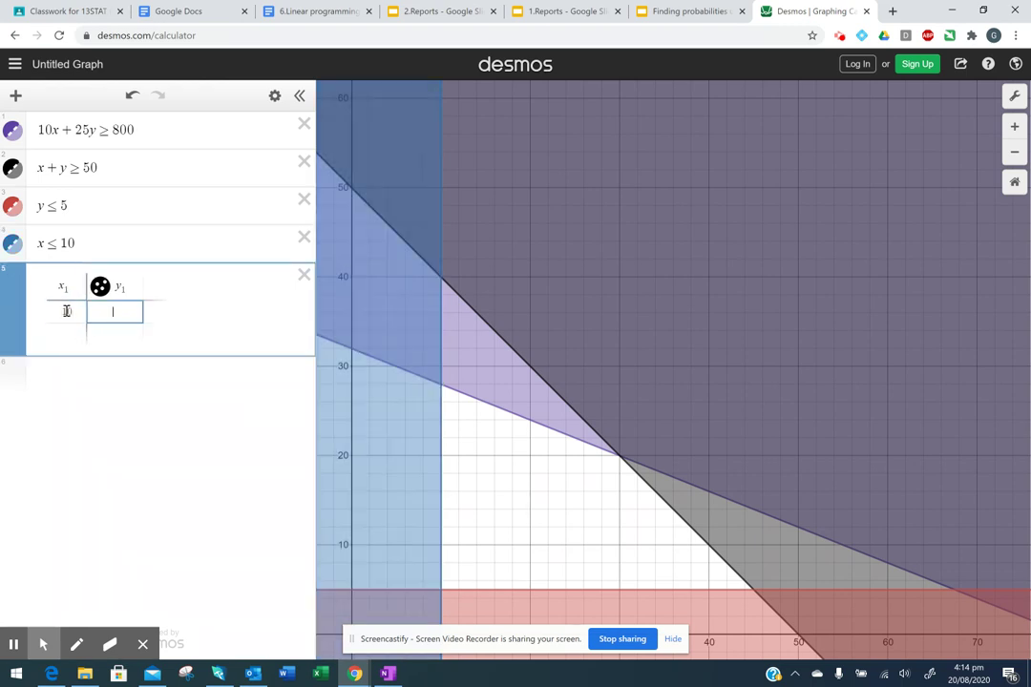
pyautogui.write('5')
pyautogui.press('Return')
pyautogui.press('Left')
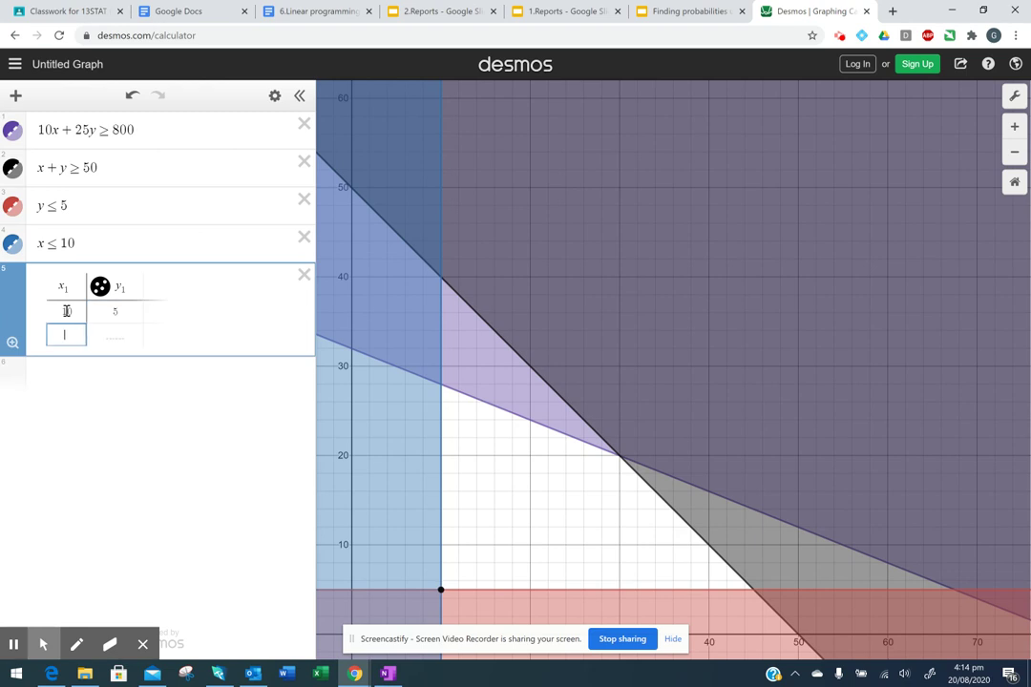
# - Add the vertex (10, 28) as the table's second row
pyautogui.click(442, 388)
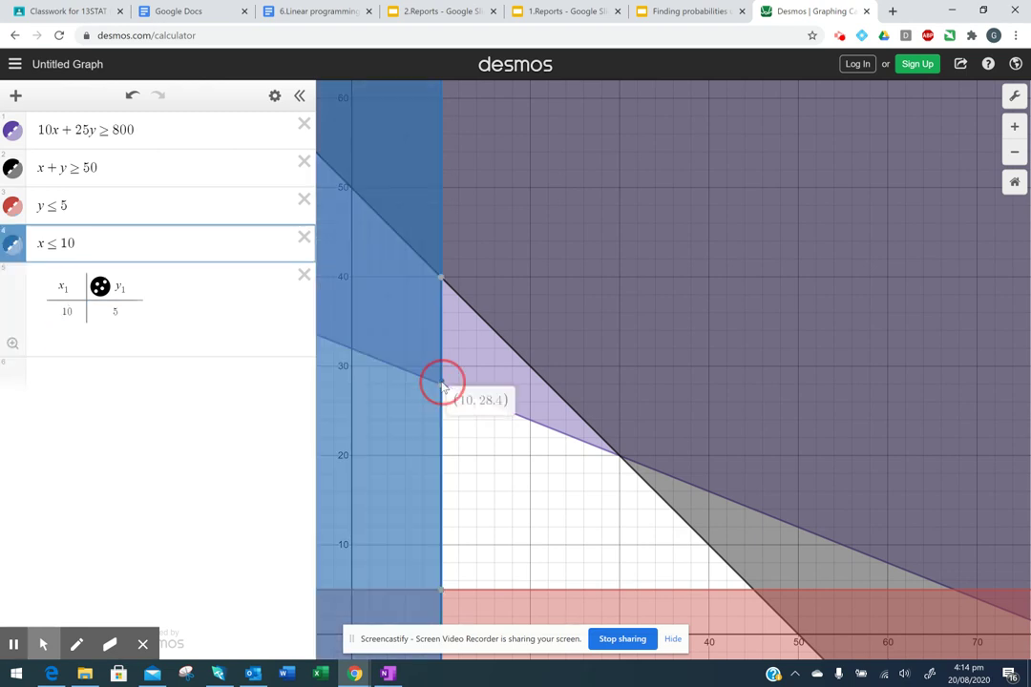
pyautogui.click(68, 336)
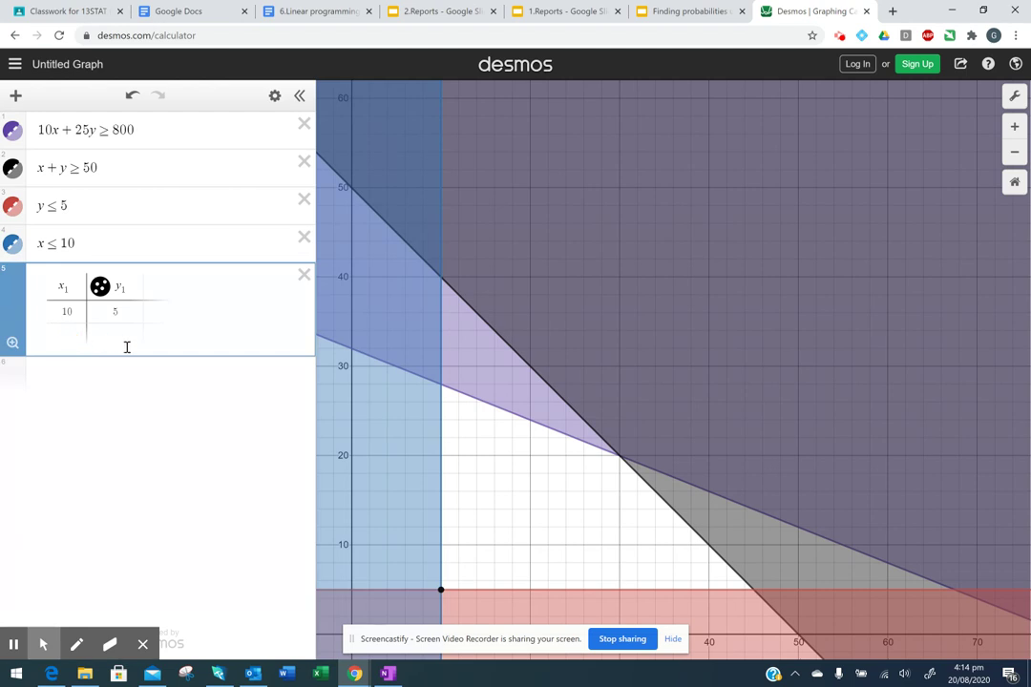
pyautogui.click(72, 334)
pyautogui.write('10')
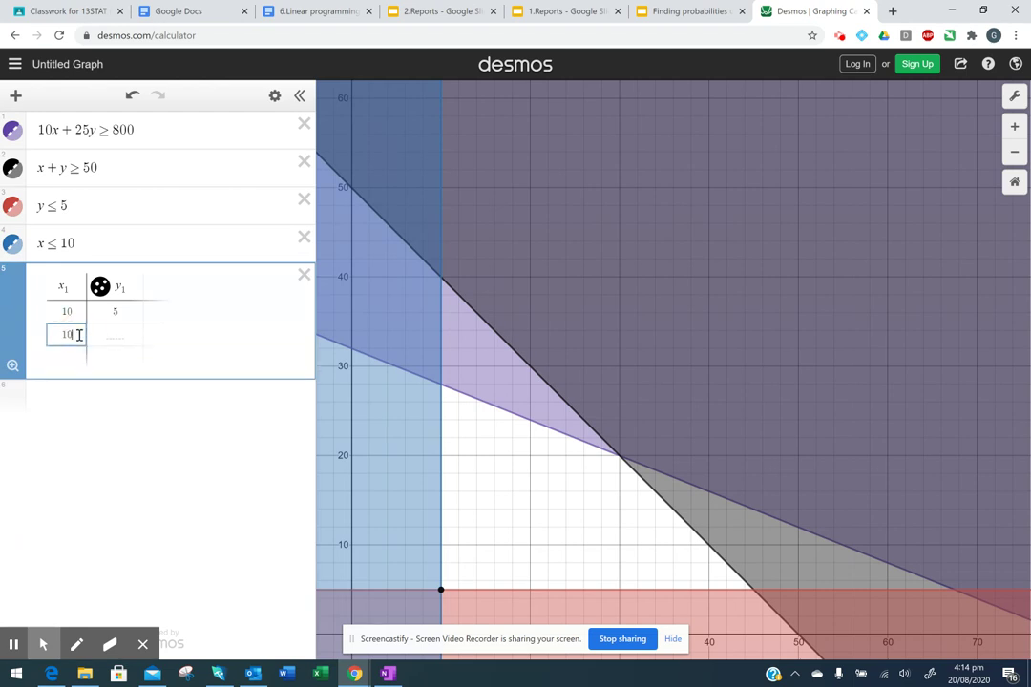
pyautogui.press('Tab')
pyautogui.write('28')
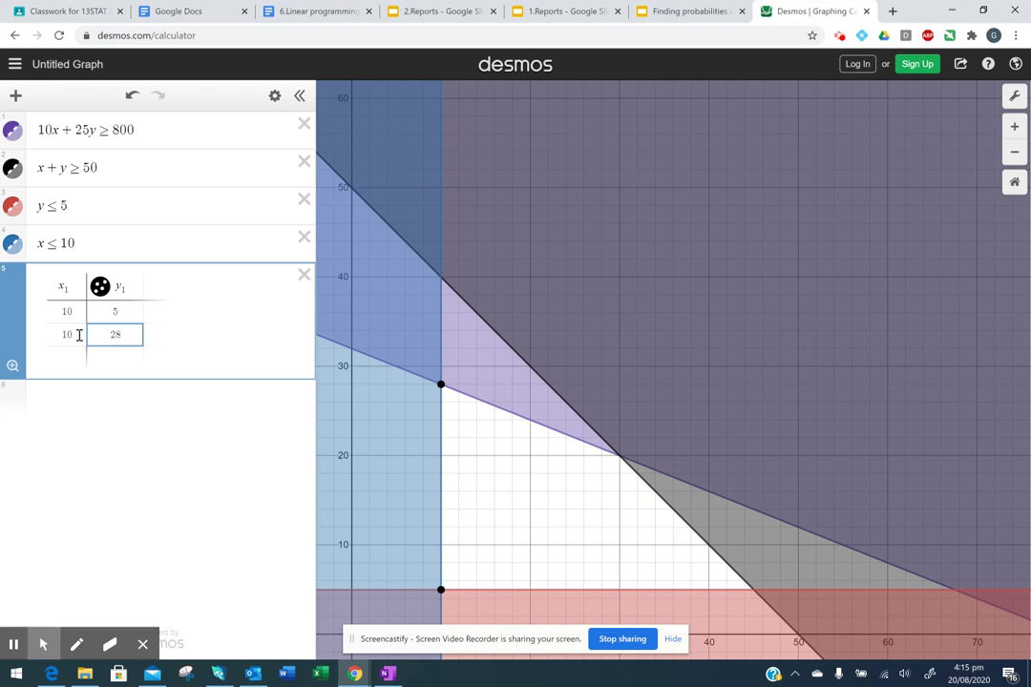
pyautogui.press('Return')
pyautogui.click(67, 357)
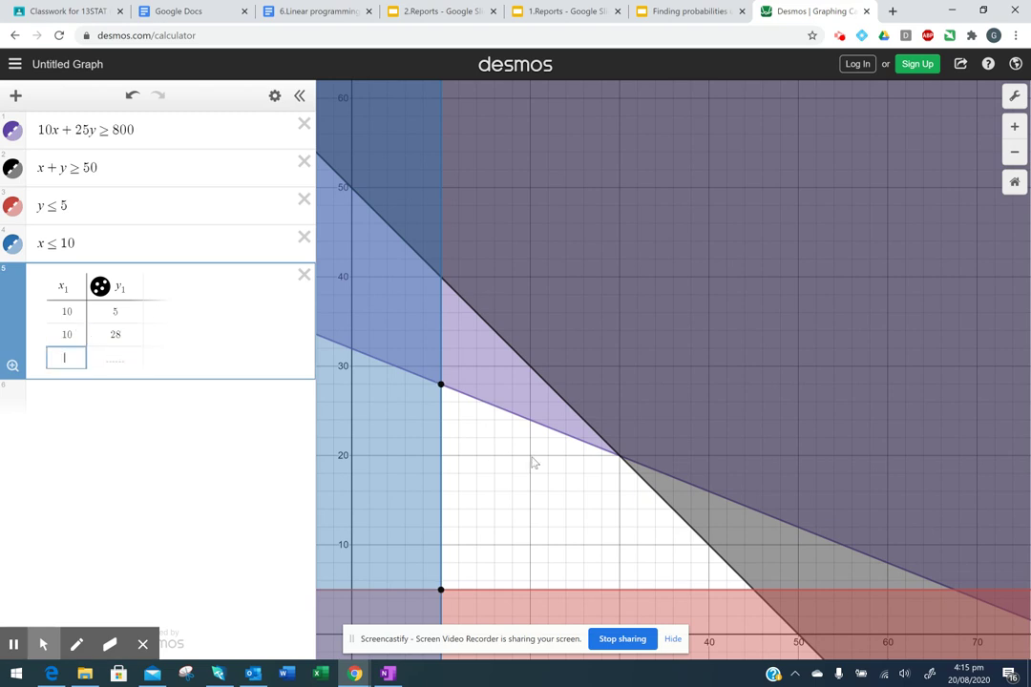
# - Add the vertex (30, 20) to the table
pyautogui.click(624, 464)
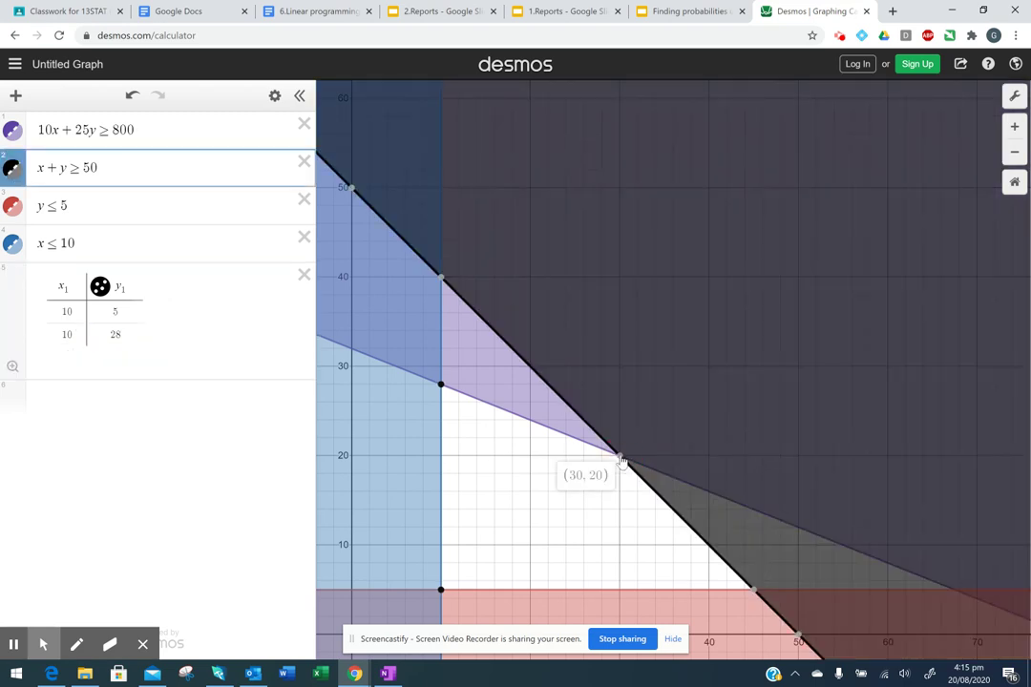
pyautogui.click(75, 357)
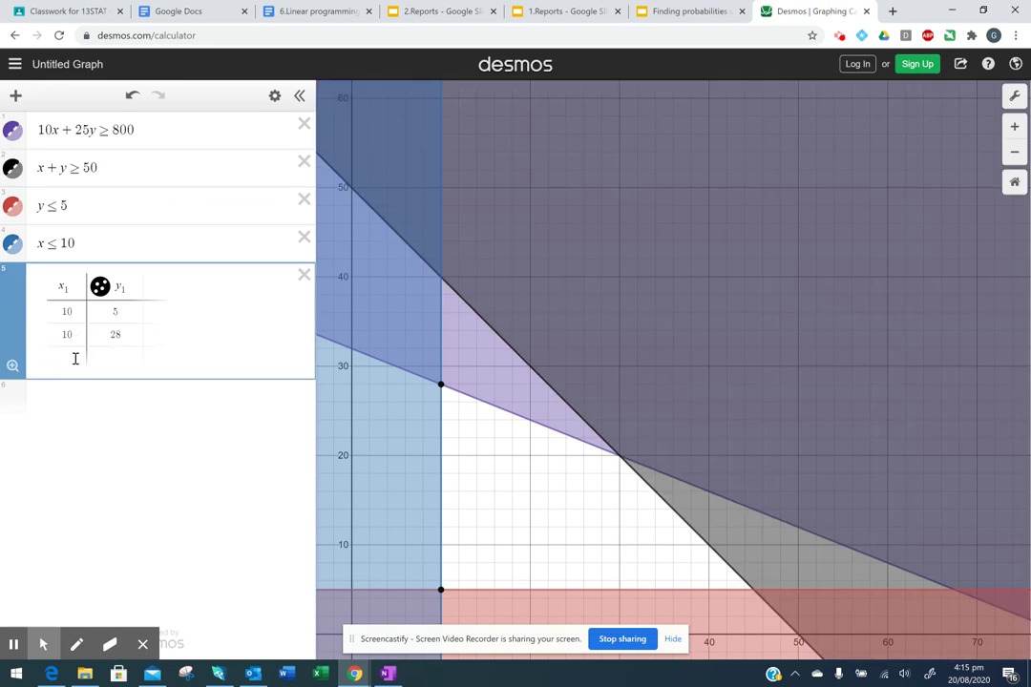
pyautogui.write('30')
pyautogui.press('Tab')
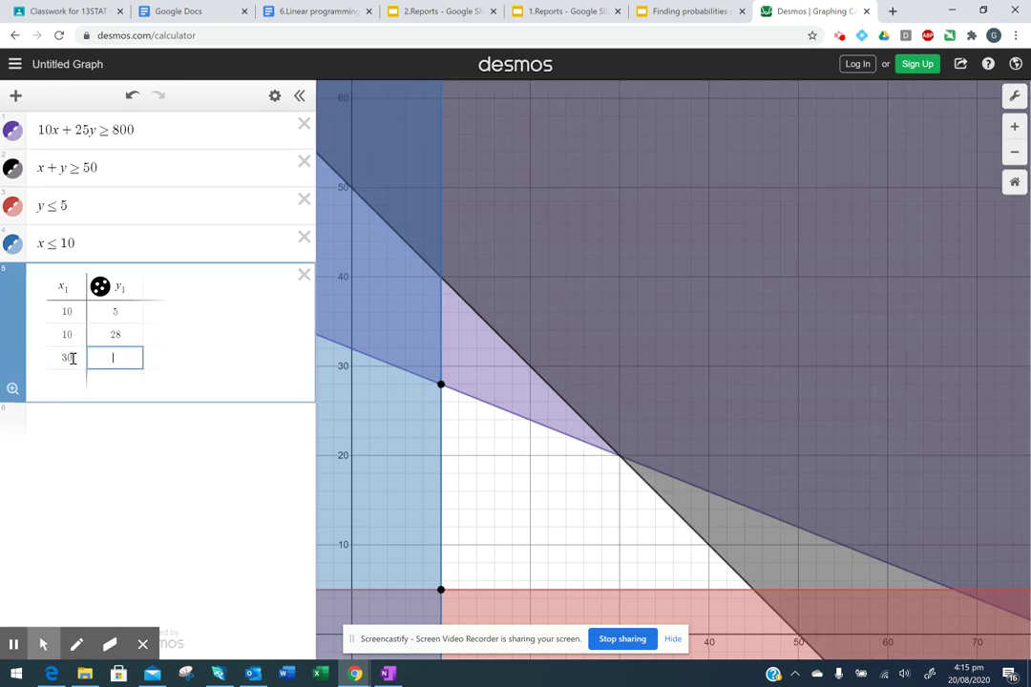
pyautogui.write('20')
pyautogui.press('Return')
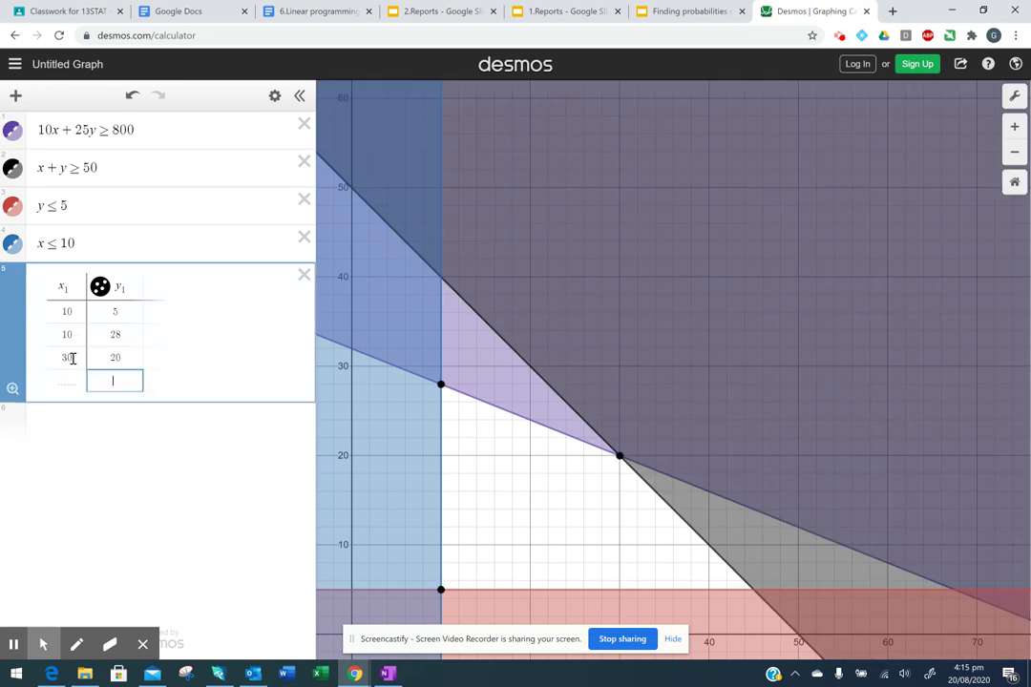
pyautogui.press('Left')
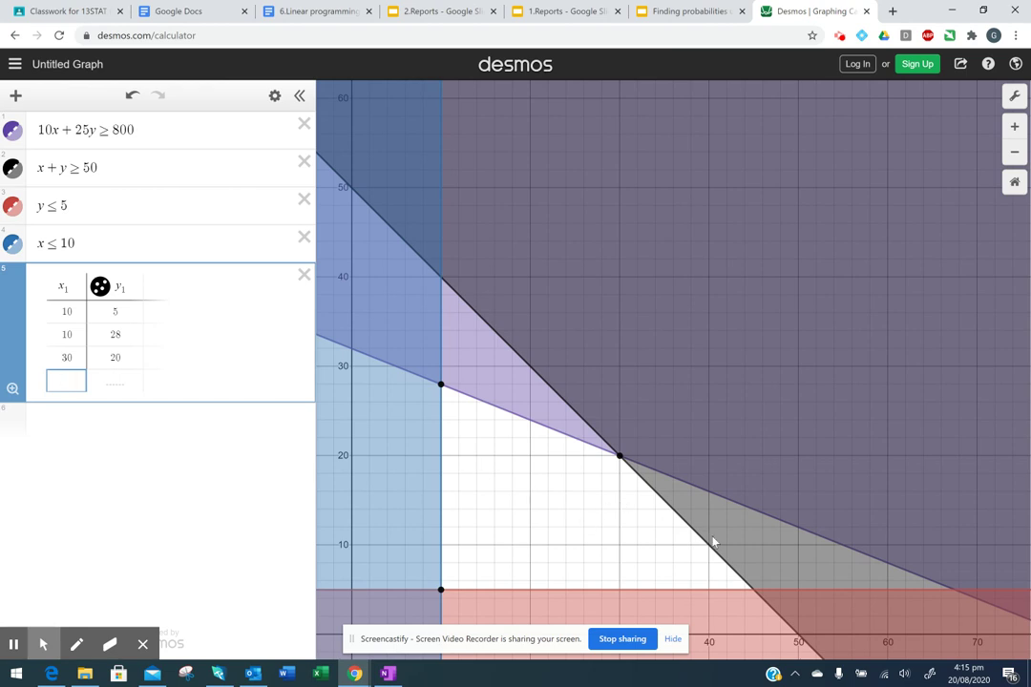
# - Add the vertex (45, 5) to the table
pyautogui.click(754, 596)
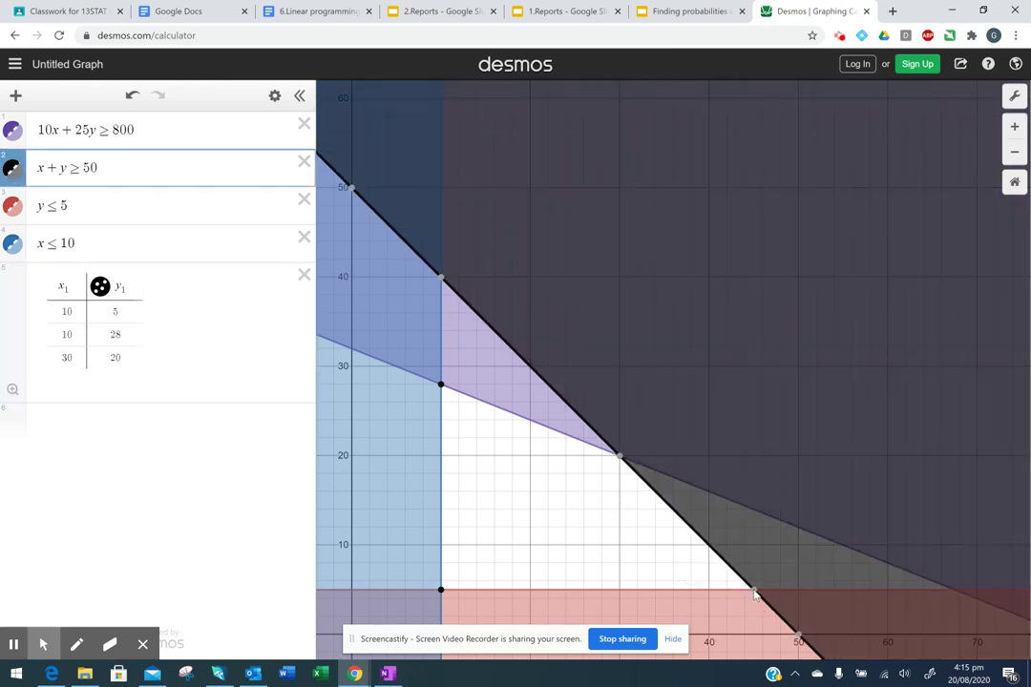
pyautogui.click(72, 378)
pyautogui.click(72, 378)
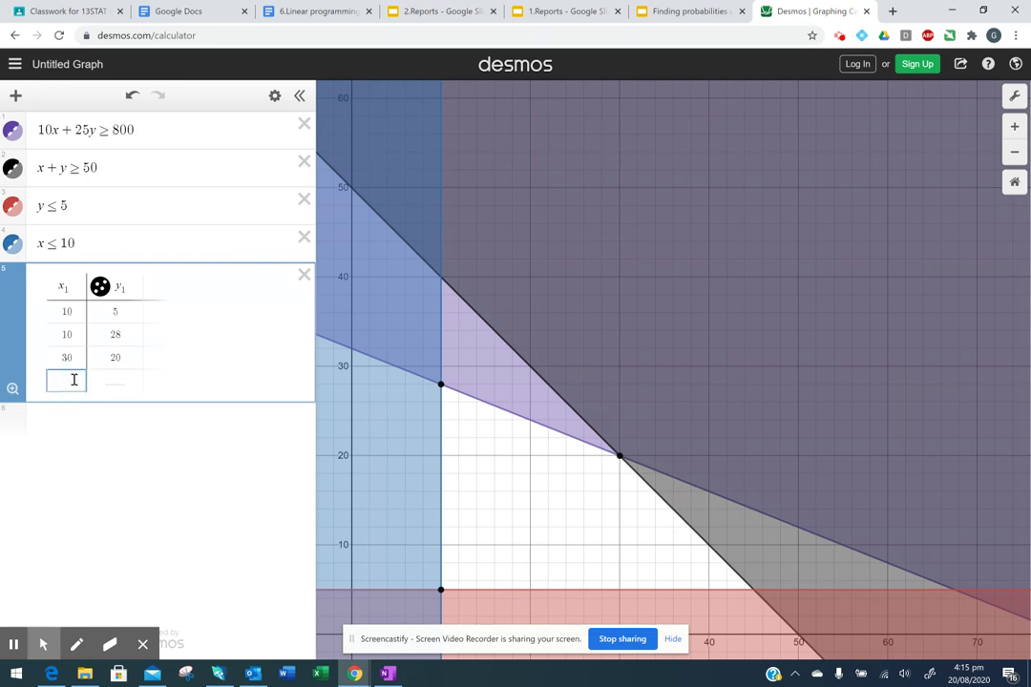
pyautogui.write('45')
pyautogui.press('Tab')
pyautogui.write('5')
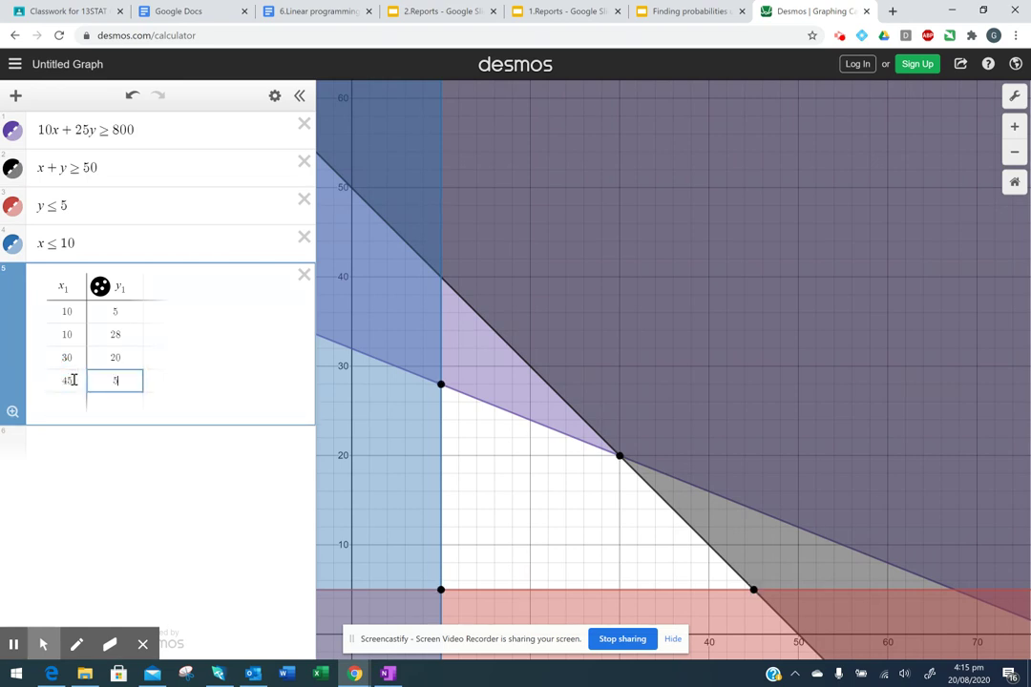
pyautogui.press('Return')
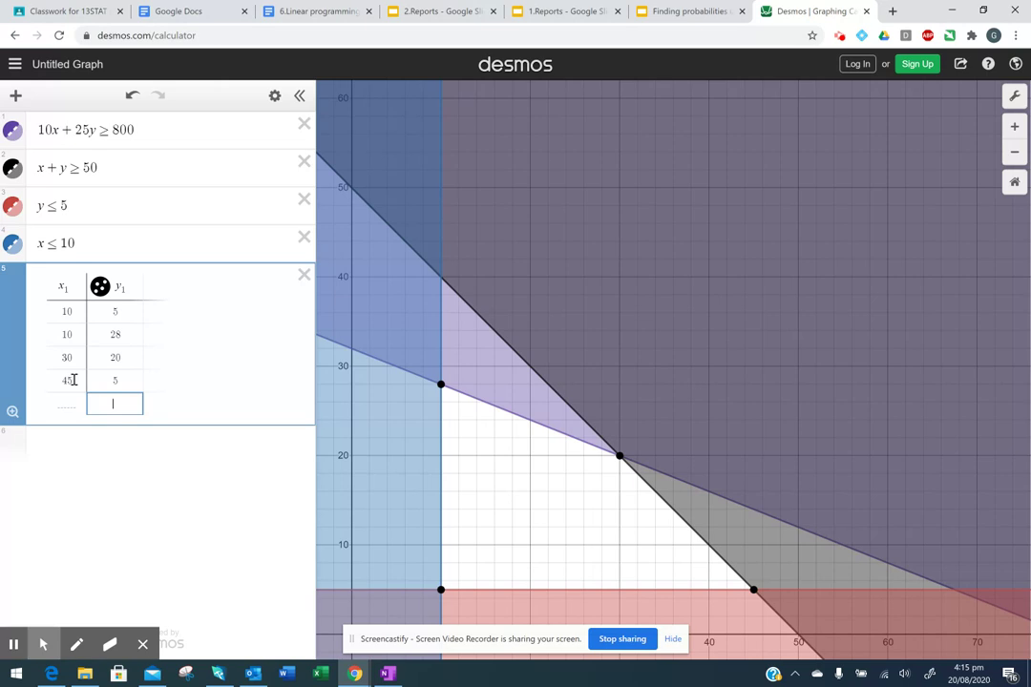
# - Add a Desmos column 11x1 + 20y1 giving vertex profits 210, 670, 730 and 595
pyautogui.click(158, 289)
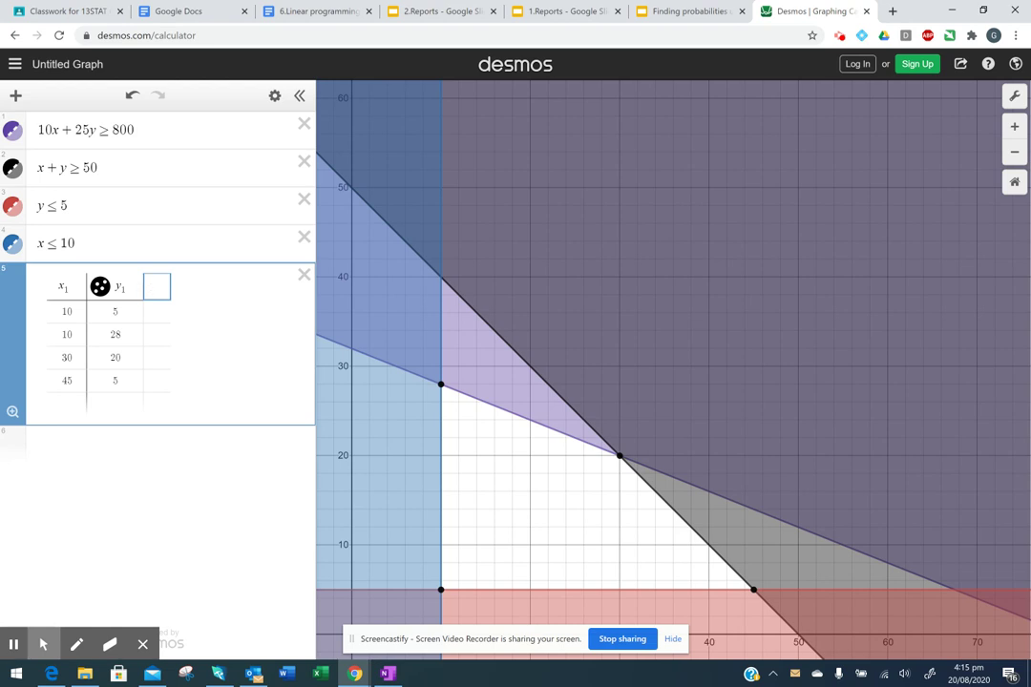
pyautogui.write('1')
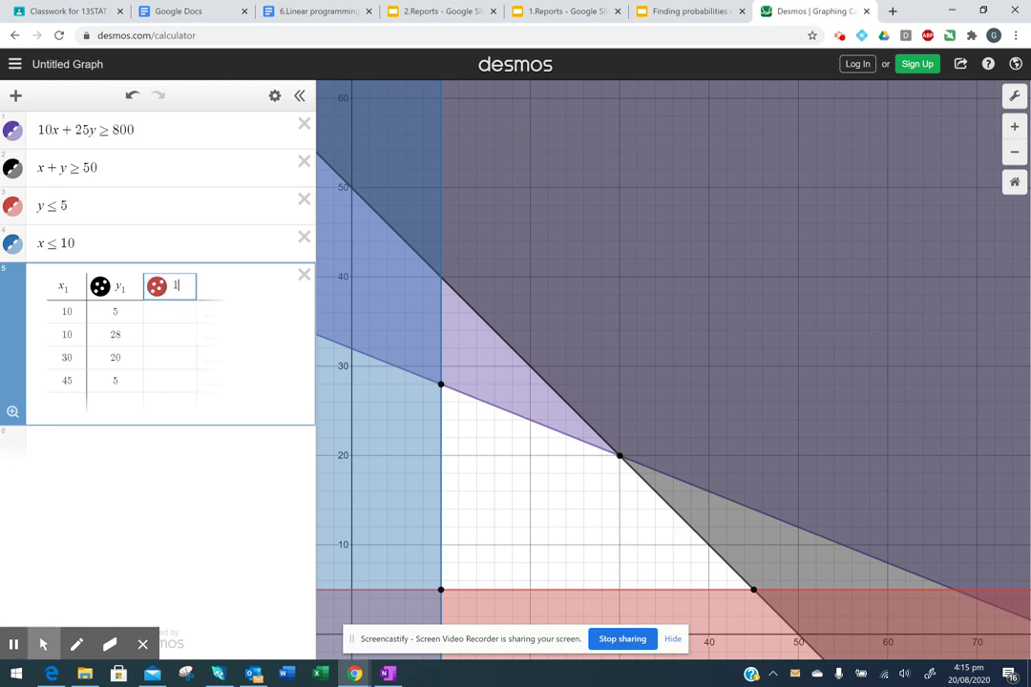
pyautogui.write('1x')
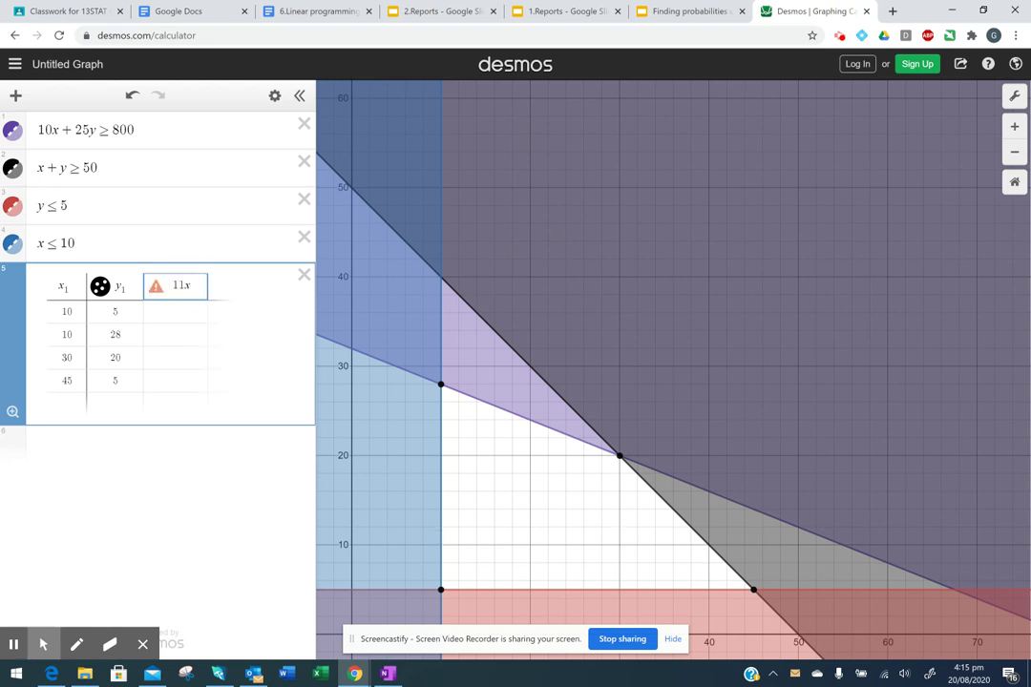
pyautogui.write('1 + 20')
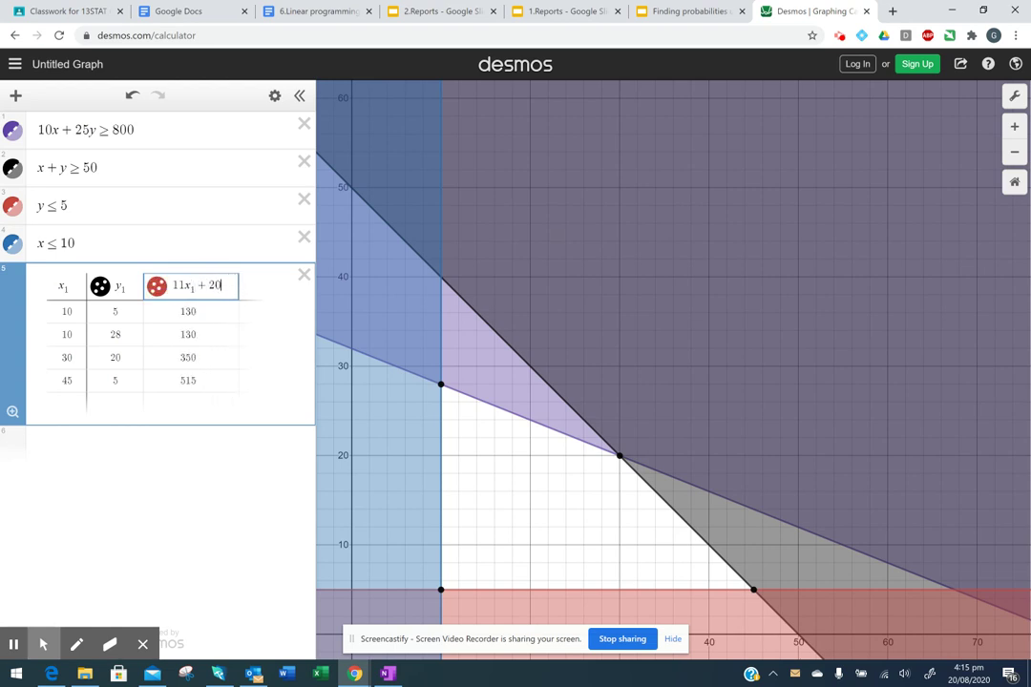
pyautogui.write('y1')
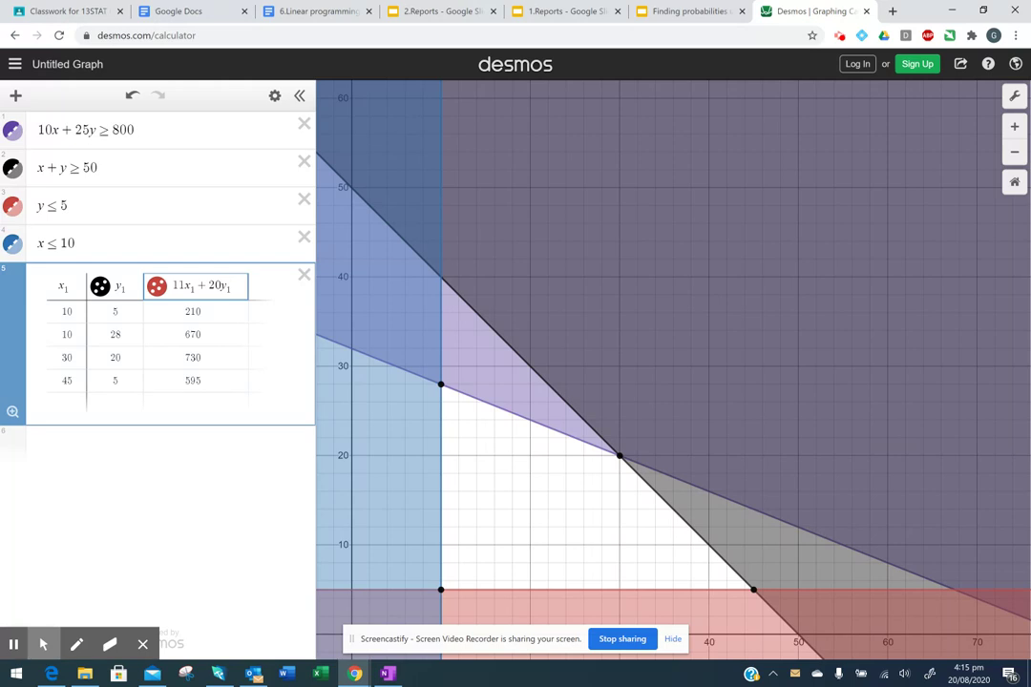
pyautogui.click(148, 381)
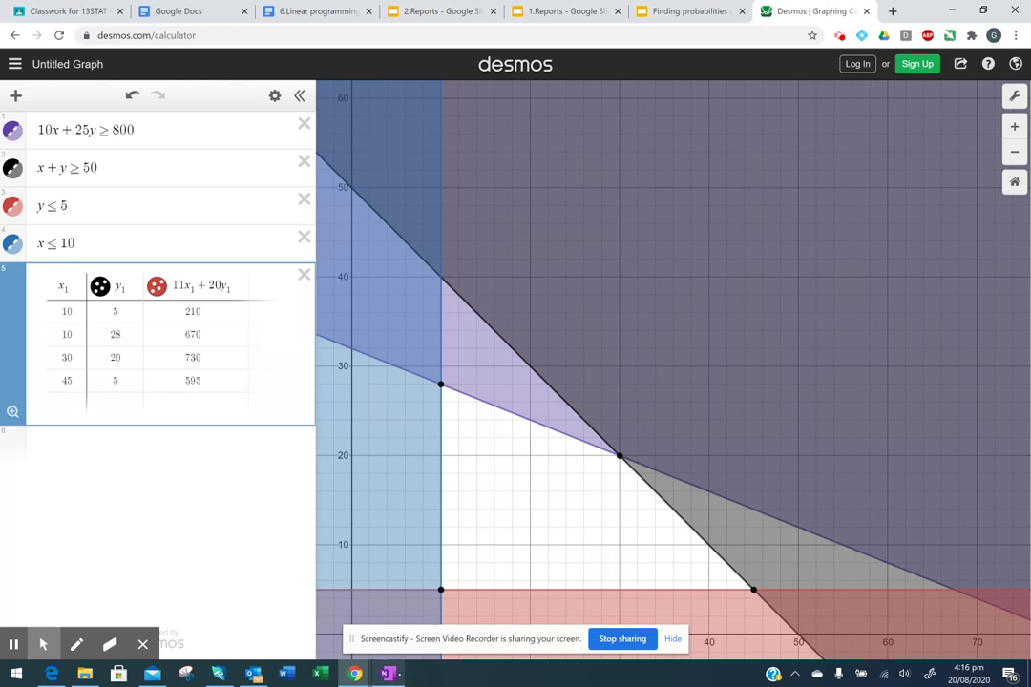
pyautogui.hotkey('alt', 'Tab')
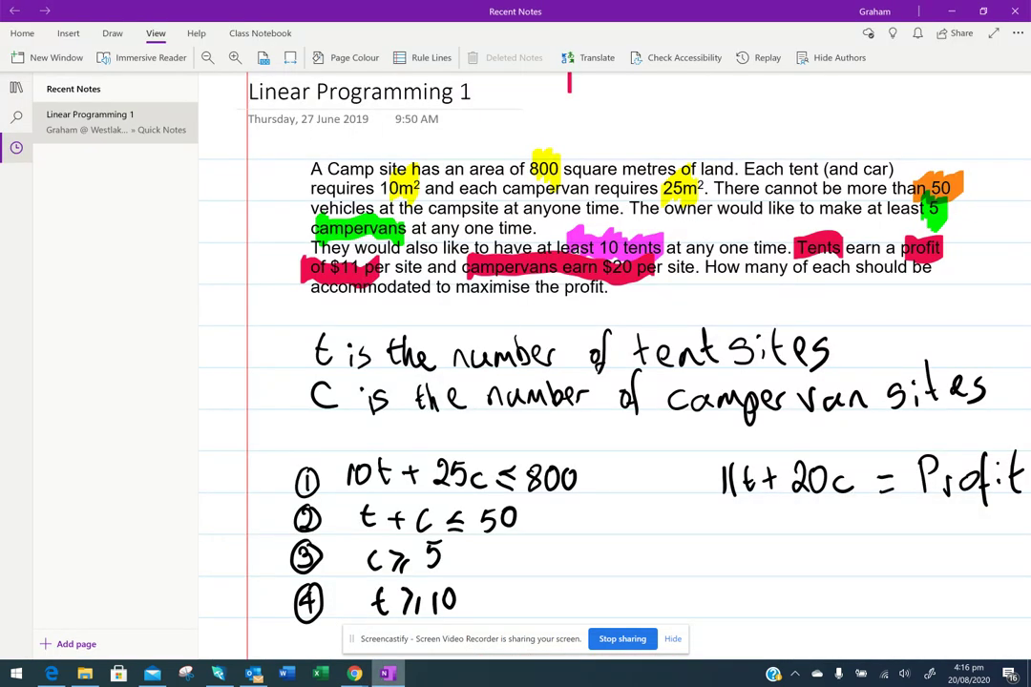
# - Show the Linear Programming 1 campsite page full screen
pyautogui.press('F11')
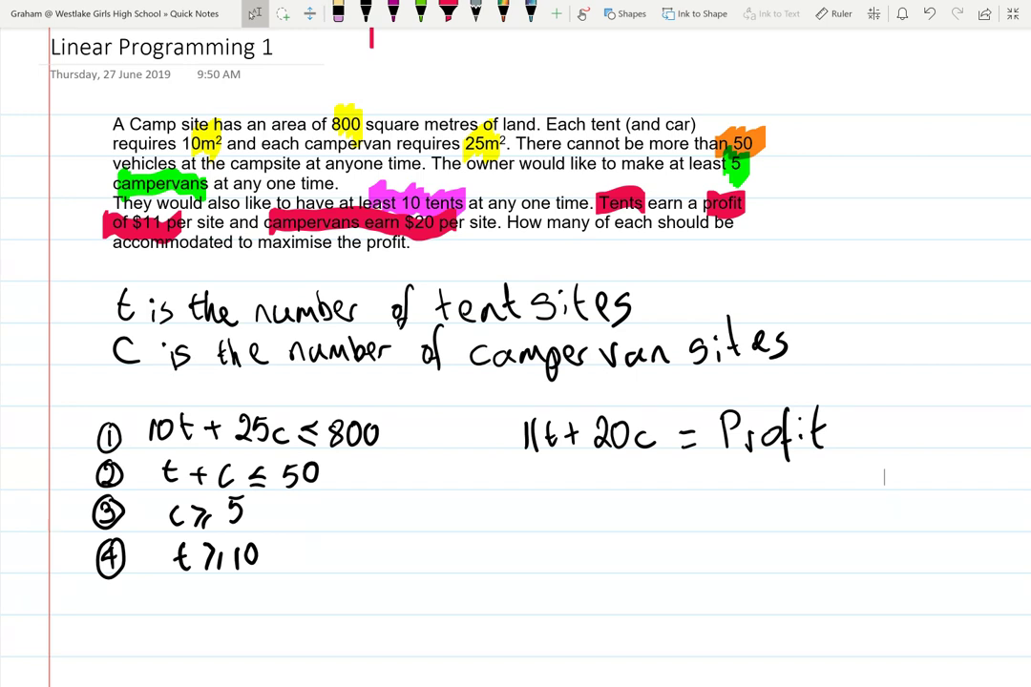
# - In black ink, handwrite 'Max profit is when the campsite has 30 tents and' below the profit equation
pyautogui.click(366, 11)
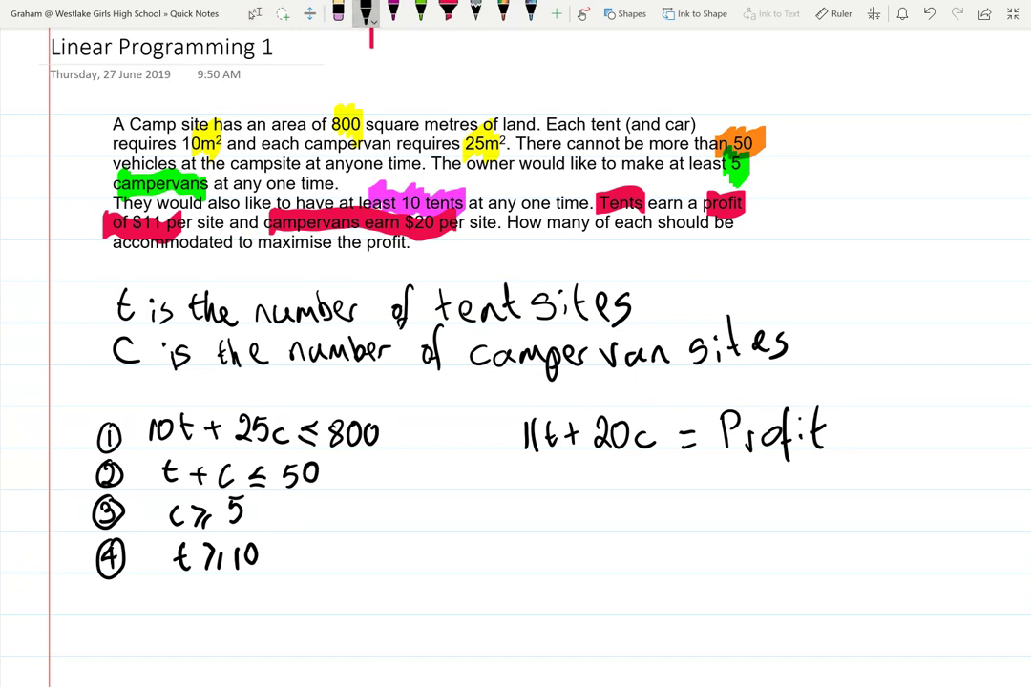
pyautogui.moveTo(469, 532)
pyautogui.mouseDown()
pyautogui.moveTo(512, 515)
pyautogui.moveTo(537, 533)
pyautogui.mouseUp()
pyautogui.moveTo(537, 509)
pyautogui.mouseDown()
pyautogui.moveTo(520, 535)
pyautogui.moveTo(565, 548)
pyautogui.moveTo(589, 518)
pyautogui.mouseUp()
pyautogui.moveTo(599, 519)
pyautogui.mouseDown()
pyautogui.moveTo(614, 540)
pyautogui.moveTo(636, 523)
pyautogui.moveTo(642, 531)
pyautogui.moveTo(649, 510)
pyautogui.moveTo(690, 531)
pyautogui.mouseUp()
pyautogui.click(686, 523)
pyautogui.moveTo(707, 513)
pyautogui.mouseDown()
pyautogui.moveTo(696, 533)
pyautogui.moveTo(754, 530)
pyautogui.moveTo(775, 510)
pyautogui.moveTo(792, 530)
pyautogui.mouseUp()
pyautogui.moveTo(796, 523); pyautogui.dragTo(879, 531)
pyautogui.moveTo(870, 516); pyautogui.dragTo(888, 515)
pyautogui.moveTo(898, 506)
pyautogui.mouseDown()
pyautogui.moveTo(904, 525)
pyautogui.moveTo(919, 527)
pyautogui.mouseUp()
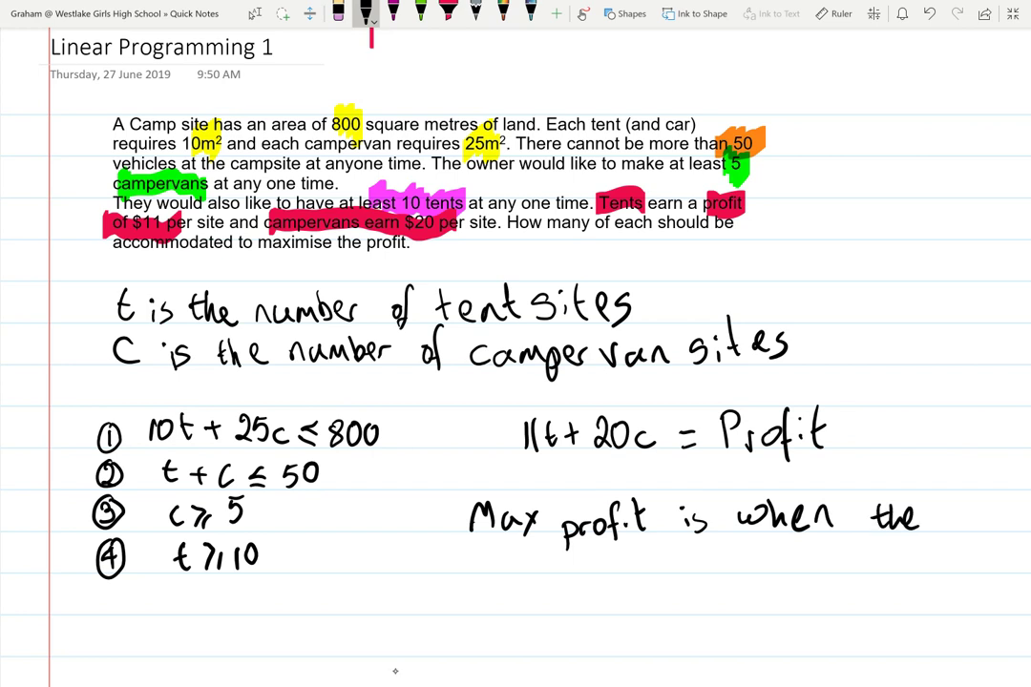
pyautogui.moveTo(485, 552)
pyautogui.mouseDown()
pyautogui.moveTo(515, 560)
pyautogui.moveTo(536, 583)
pyautogui.moveTo(575, 569)
pyautogui.mouseUp()
pyautogui.moveTo(585, 543)
pyautogui.mouseDown()
pyautogui.moveTo(587, 568)
pyautogui.moveTo(594, 550)
pyautogui.mouseUp()
pyautogui.moveTo(596, 561)
pyautogui.mouseDown()
pyautogui.moveTo(733, 576)
pyautogui.moveTo(752, 553)
pyautogui.moveTo(773, 571)
pyautogui.moveTo(782, 556)
pyautogui.mouseUp()
pyautogui.moveTo(788, 563)
pyautogui.mouseDown()
pyautogui.moveTo(835, 570)
pyautogui.moveTo(844, 555)
pyautogui.mouseUp()
pyautogui.moveTo(860, 555)
pyautogui.mouseDown()
pyautogui.moveTo(850, 570)
pyautogui.moveTo(898, 571)
pyautogui.mouseUp()
pyautogui.moveTo(902, 559)
pyautogui.mouseDown()
pyautogui.moveTo(914, 571)
pyautogui.moveTo(934, 541)
pyautogui.mouseUp()
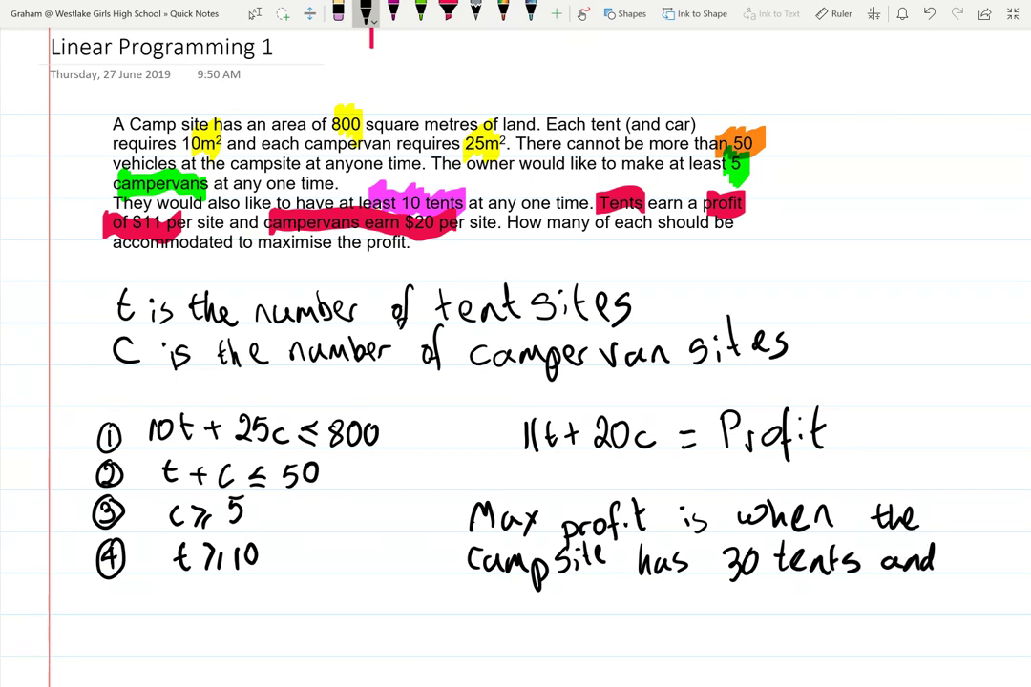
# - Finish the conclusion with '20 campervans and earns a profit of $730', then stop inking and leave full screen
pyautogui.moveTo(473, 585)
pyautogui.mouseDown()
pyautogui.moveTo(494, 608)
pyautogui.moveTo(507, 586)
pyautogui.mouseUp()
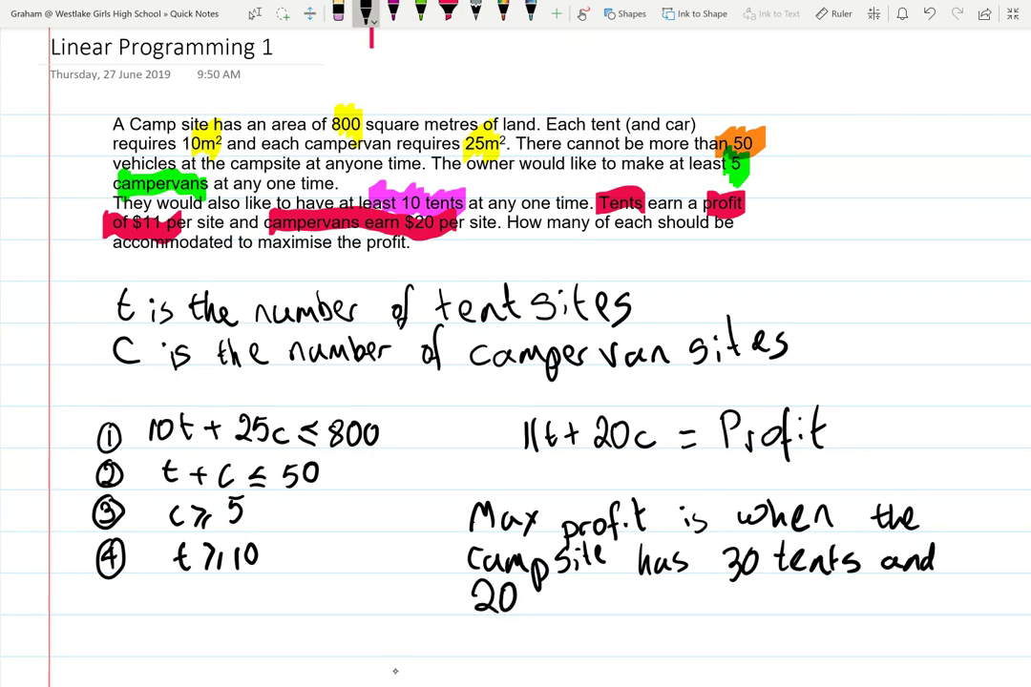
pyautogui.moveTo(568, 593)
pyautogui.mouseDown()
pyautogui.moveTo(608, 608)
pyautogui.moveTo(629, 631)
pyautogui.moveTo(637, 606)
pyautogui.moveTo(658, 596)
pyautogui.moveTo(694, 595)
pyautogui.mouseUp()
pyautogui.moveTo(708, 599)
pyautogui.mouseDown()
pyautogui.moveTo(711, 611)
pyautogui.moveTo(729, 608)
pyautogui.mouseUp()
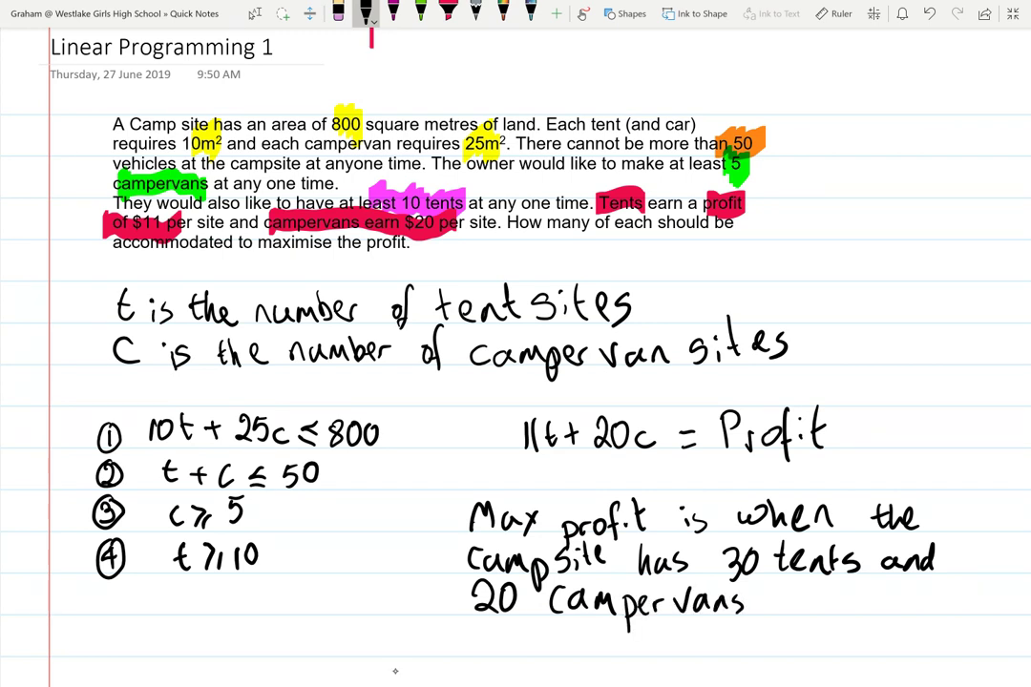
pyautogui.moveTo(798, 597); pyautogui.dragTo(817, 609)
pyautogui.moveTo(826, 599)
pyautogui.mouseDown()
pyautogui.moveTo(830, 586)
pyautogui.moveTo(832, 611)
pyautogui.moveTo(903, 610)
pyautogui.mouseUp()
pyautogui.moveTo(907, 609); pyautogui.dragTo(916, 598)
pyautogui.moveTo(945, 599); pyautogui.dragTo(935, 611)
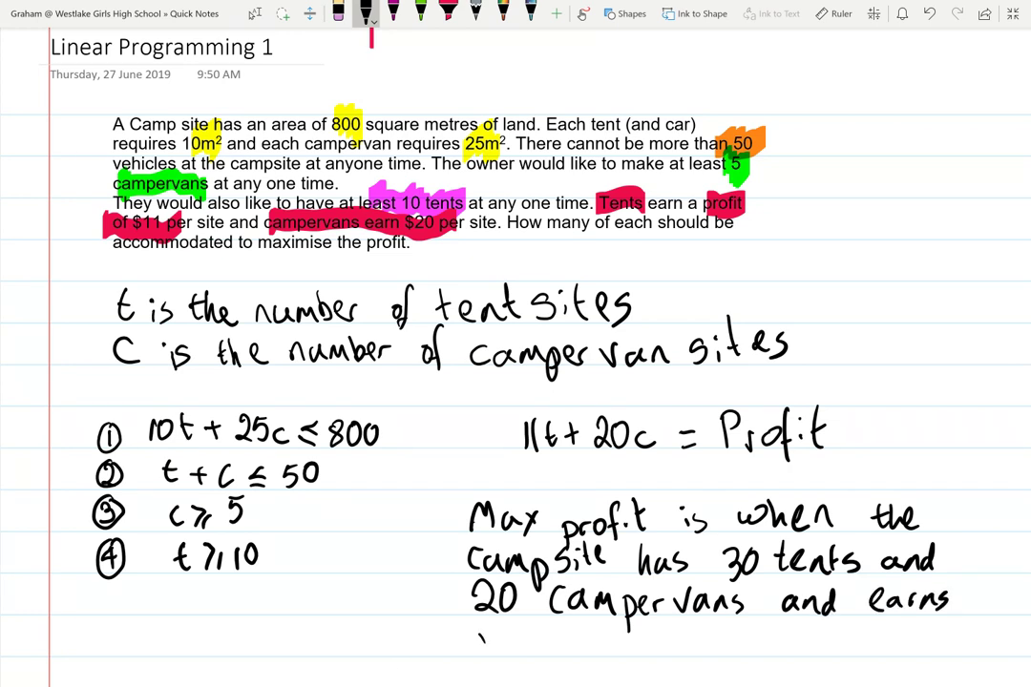
pyautogui.moveTo(489, 638)
pyautogui.mouseDown()
pyautogui.moveTo(490, 657)
pyautogui.moveTo(528, 668)
pyautogui.moveTo(576, 629)
pyautogui.mouseUp()
pyautogui.moveTo(582, 633)
pyautogui.mouseDown()
pyautogui.moveTo(583, 649)
pyautogui.moveTo(601, 649)
pyautogui.mouseUp()
pyautogui.moveTo(592, 632)
pyautogui.mouseDown()
pyautogui.moveTo(665, 637)
pyautogui.moveTo(684, 658)
pyautogui.mouseUp()
pyautogui.moveTo(733, 628)
pyautogui.mouseDown()
pyautogui.moveTo(750, 657)
pyautogui.moveTo(760, 634)
pyautogui.moveTo(774, 652)
pyautogui.moveTo(798, 640)
pyautogui.moveTo(716, 658)
pyautogui.mouseUp()
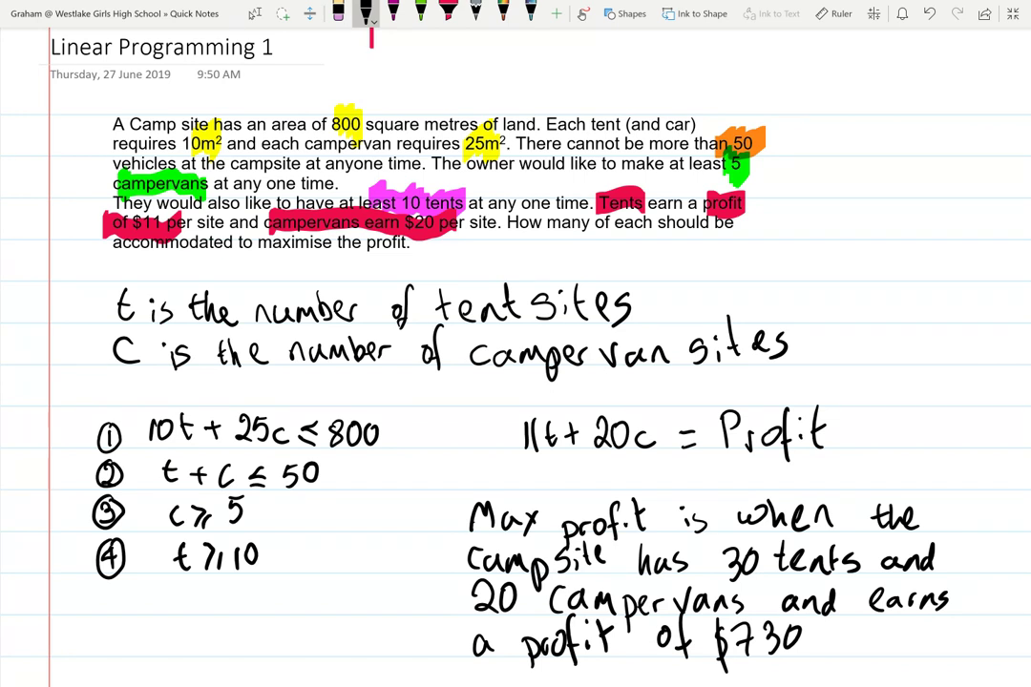
pyautogui.press('Escape')
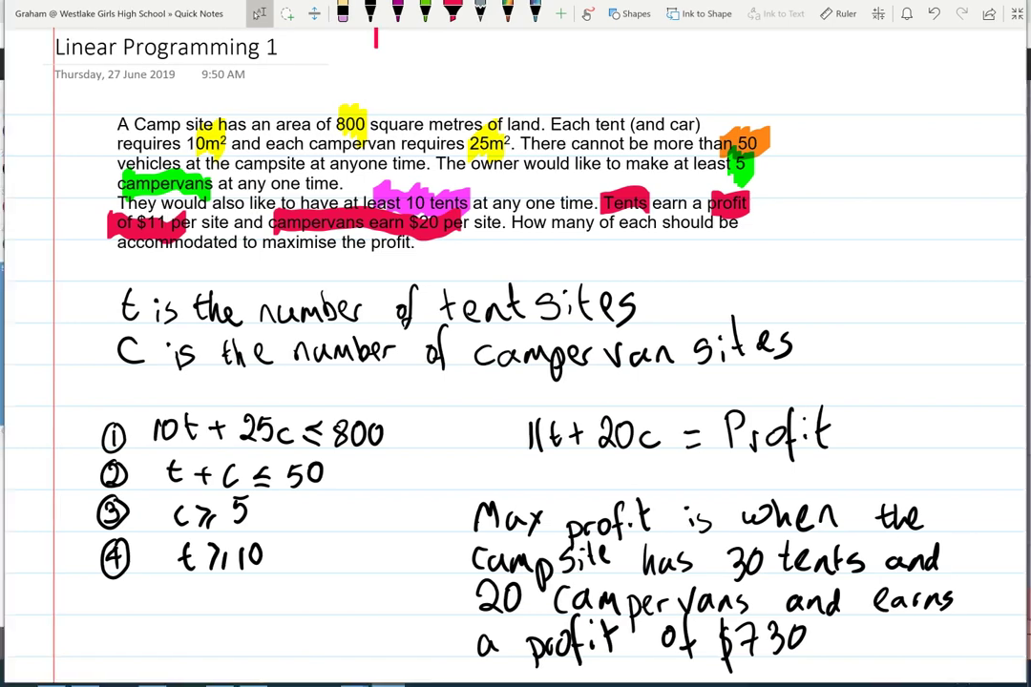
pyautogui.press('F11')
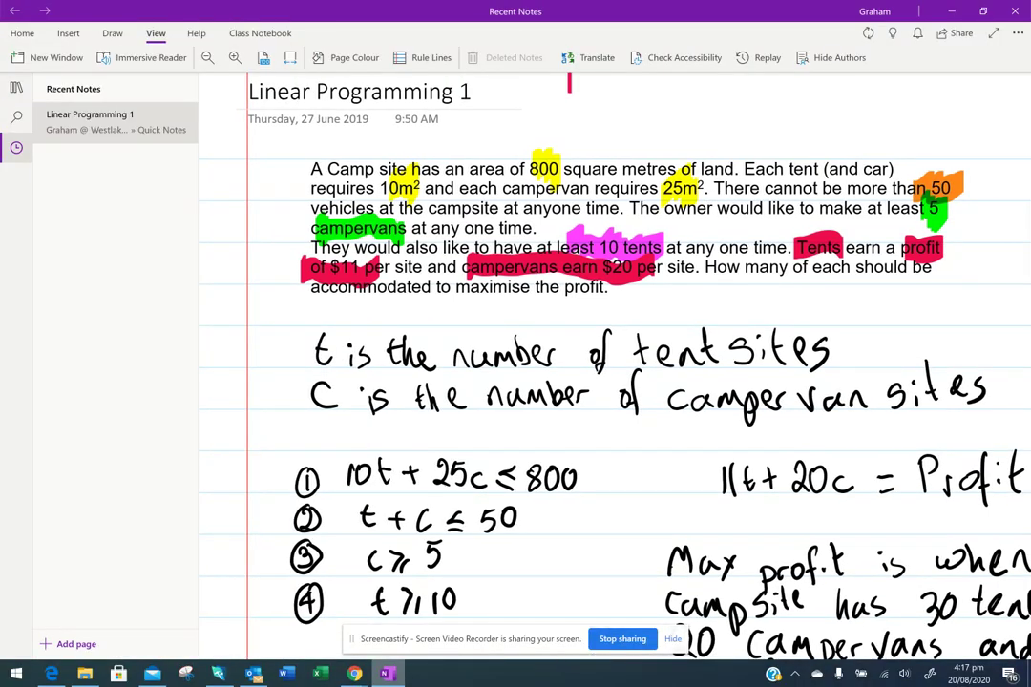